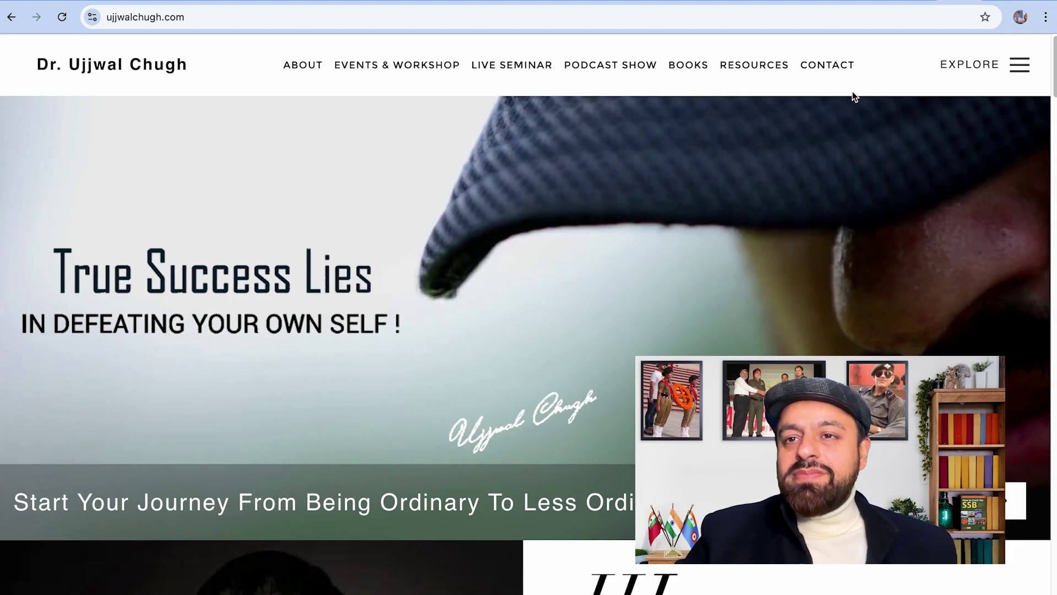
# - Switch to Gamma and start a new AI creation generated from a one-line prompt
pyautogui.click(914, 2)
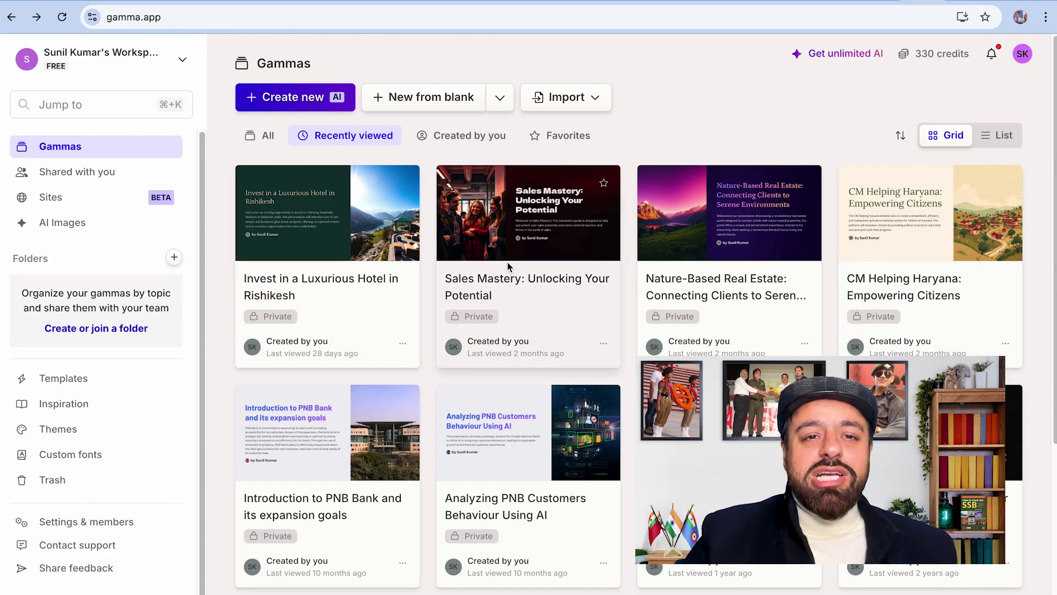
pyautogui.click(296, 103)
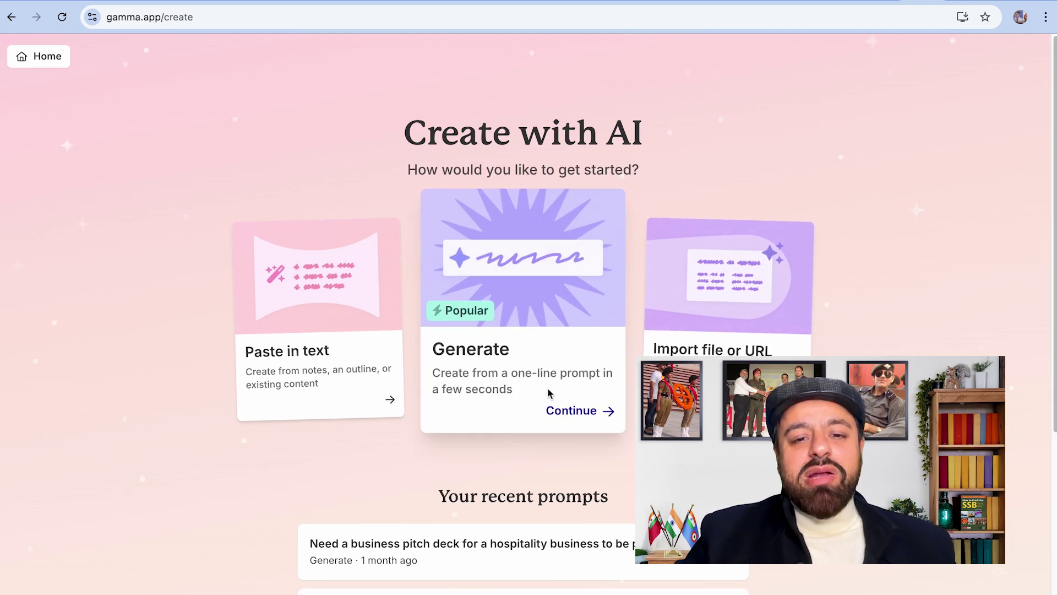
pyautogui.click(591, 417)
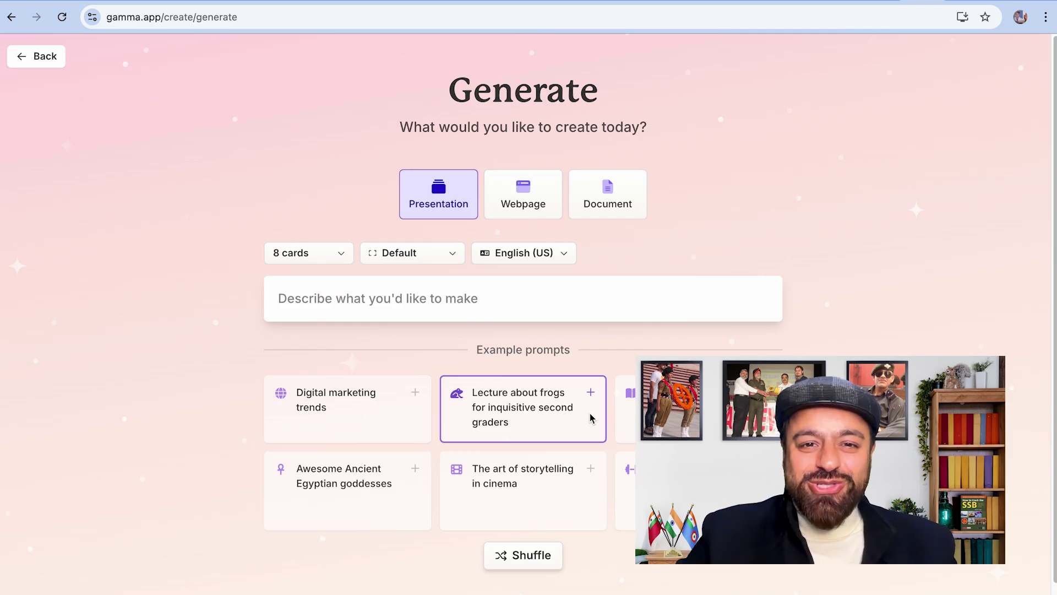
pyautogui.click(340, 258)
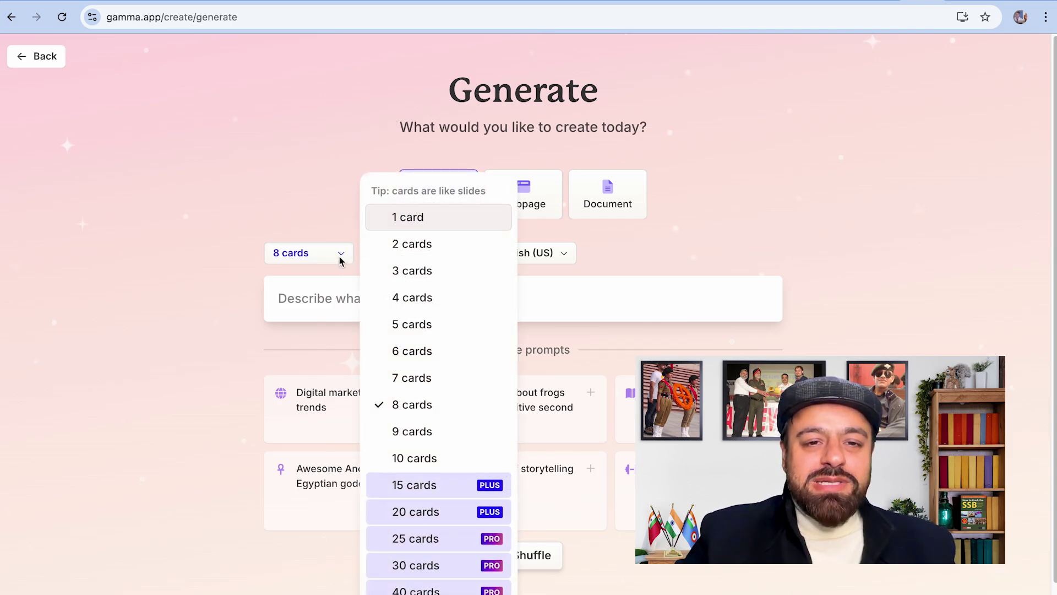
pyautogui.click(314, 185)
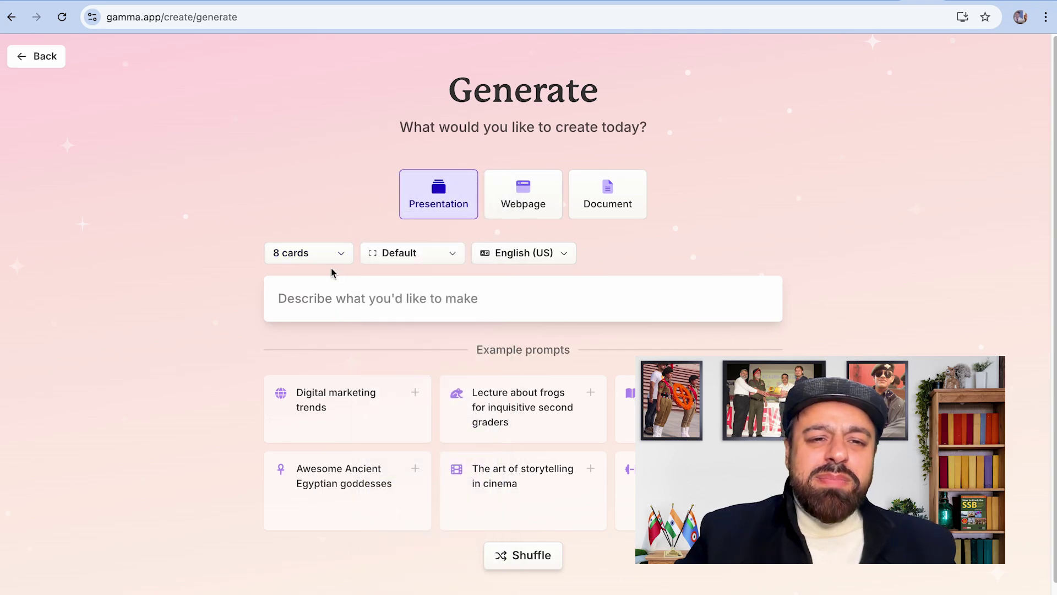
pyautogui.click(340, 259)
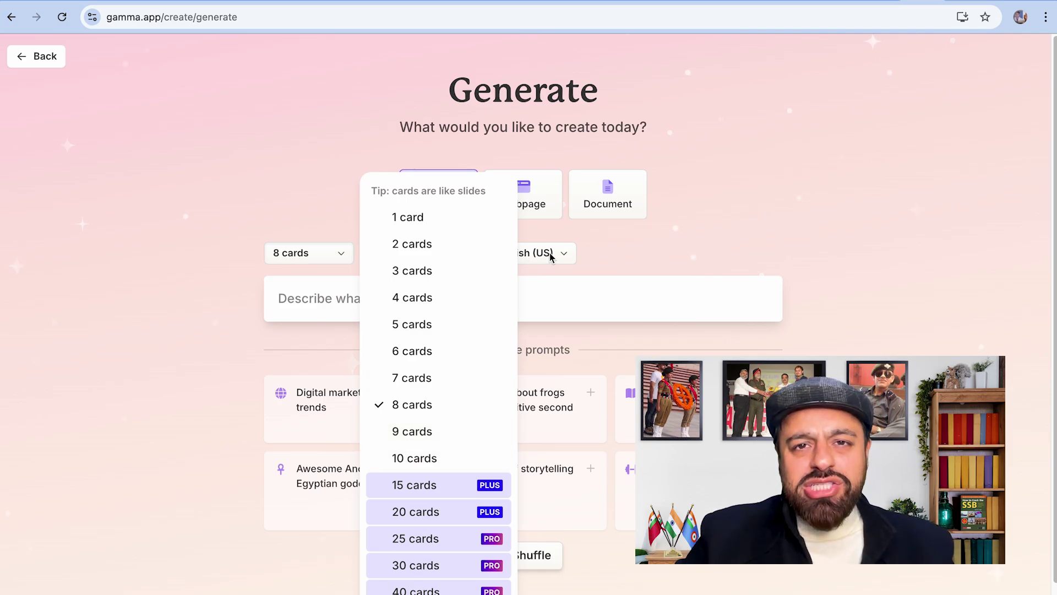
pyautogui.click(636, 241)
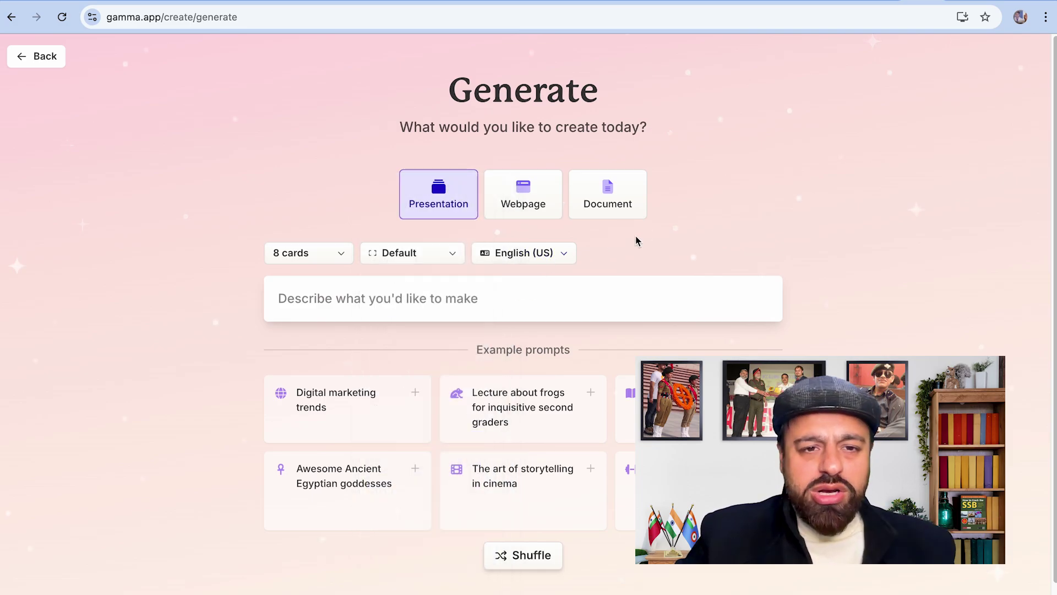
# - Set the presentation's length to 10 cards
pyautogui.click(345, 254)
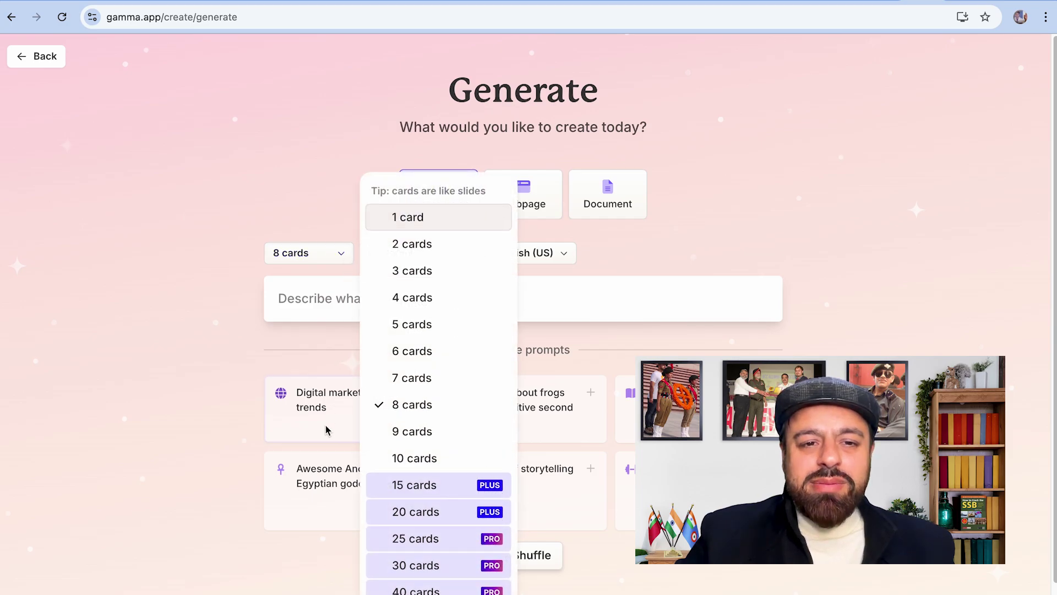
pyautogui.click(414, 459)
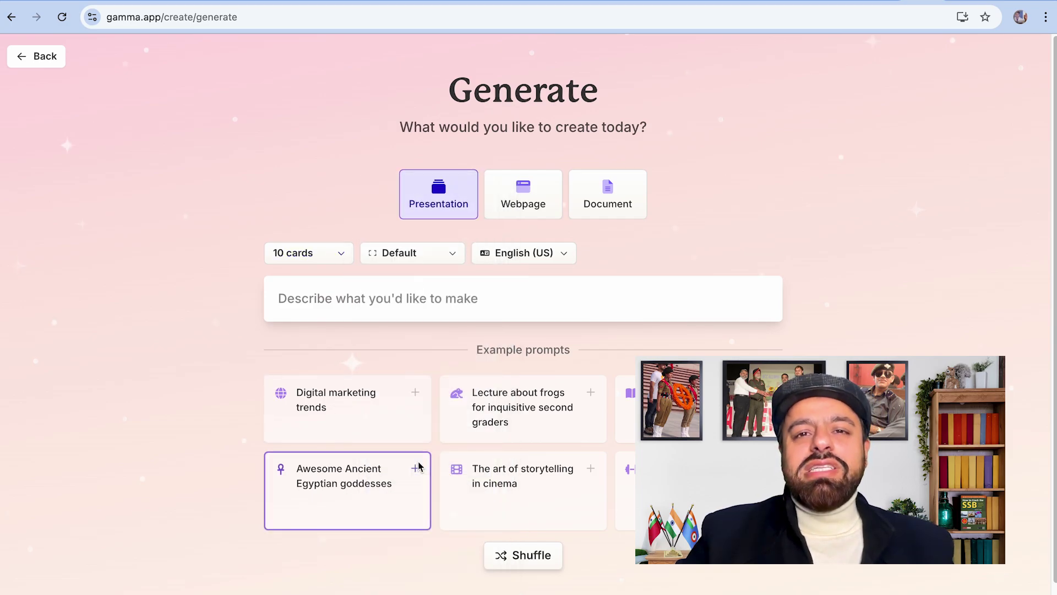
# - Begin the description prompt with "Create a professional presentation for my Furniture business"
pyautogui.click(452, 306)
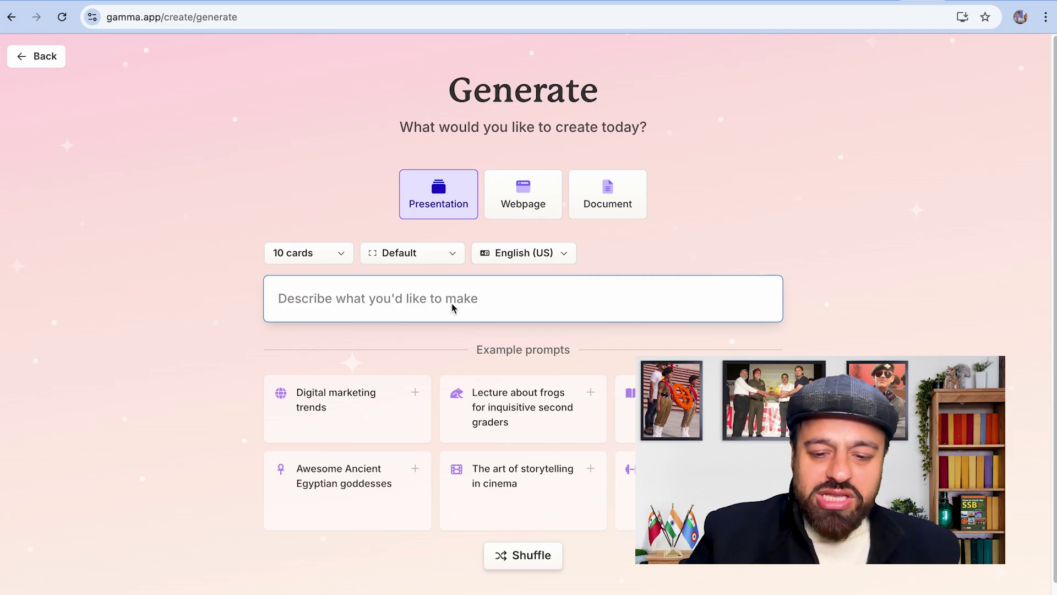
pyautogui.click(453, 307)
pyautogui.write('Cre')
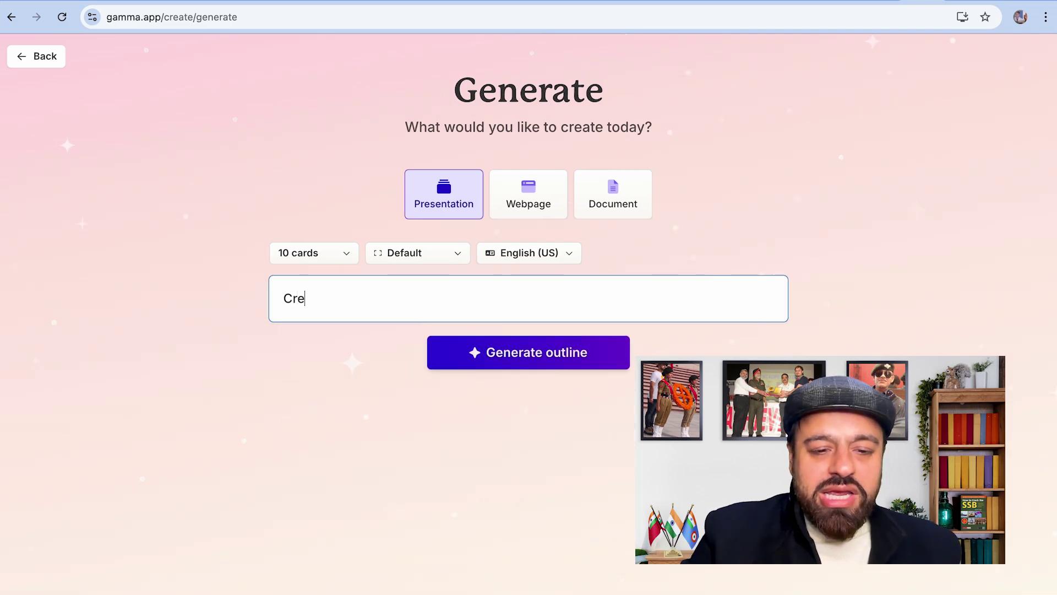
pyautogui.write('ate a ')
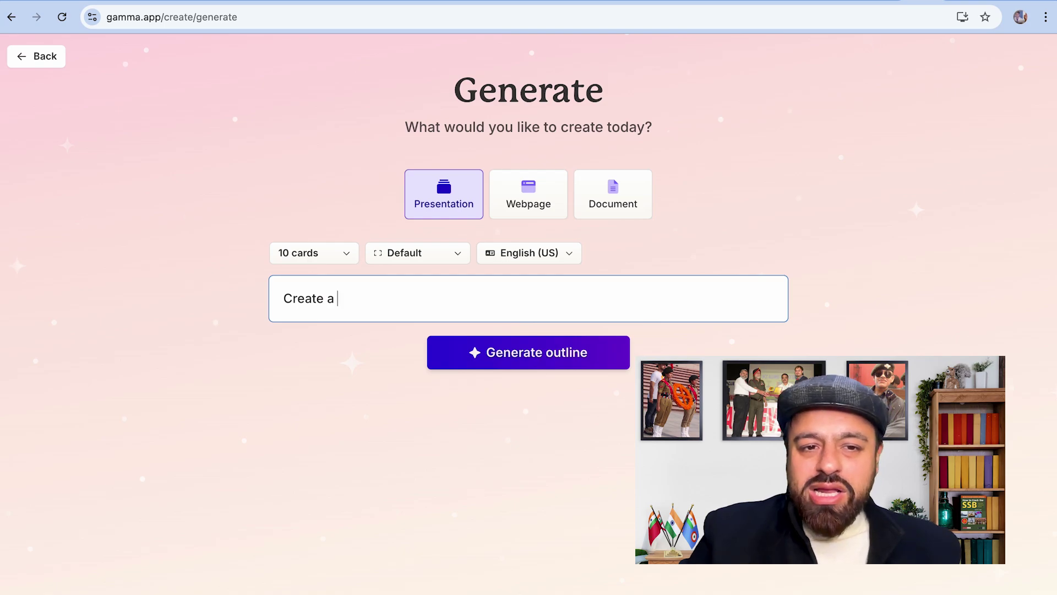
pyautogui.write('pro')
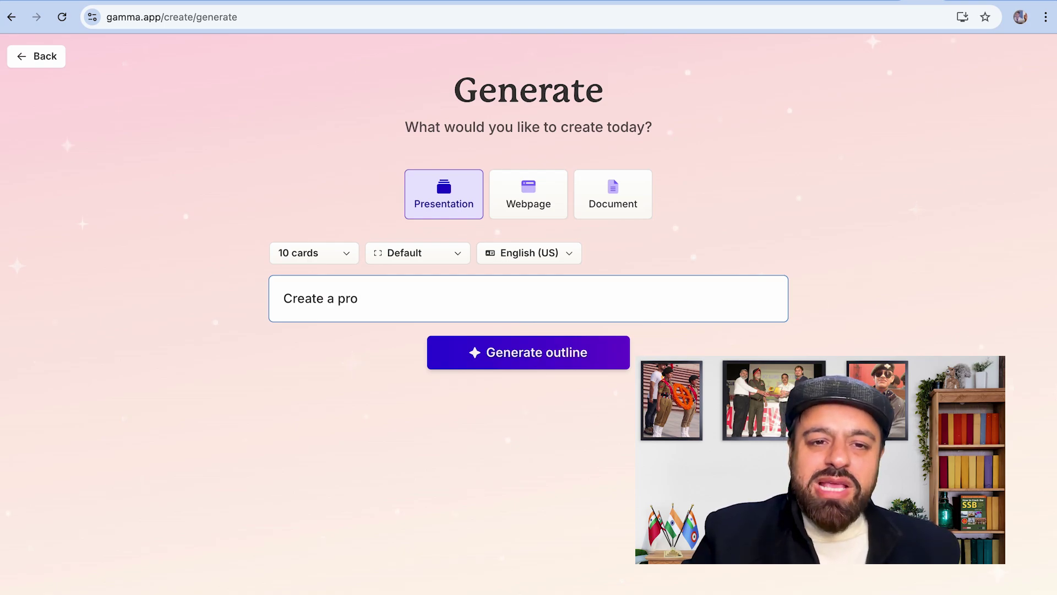
pyautogui.write('fess')
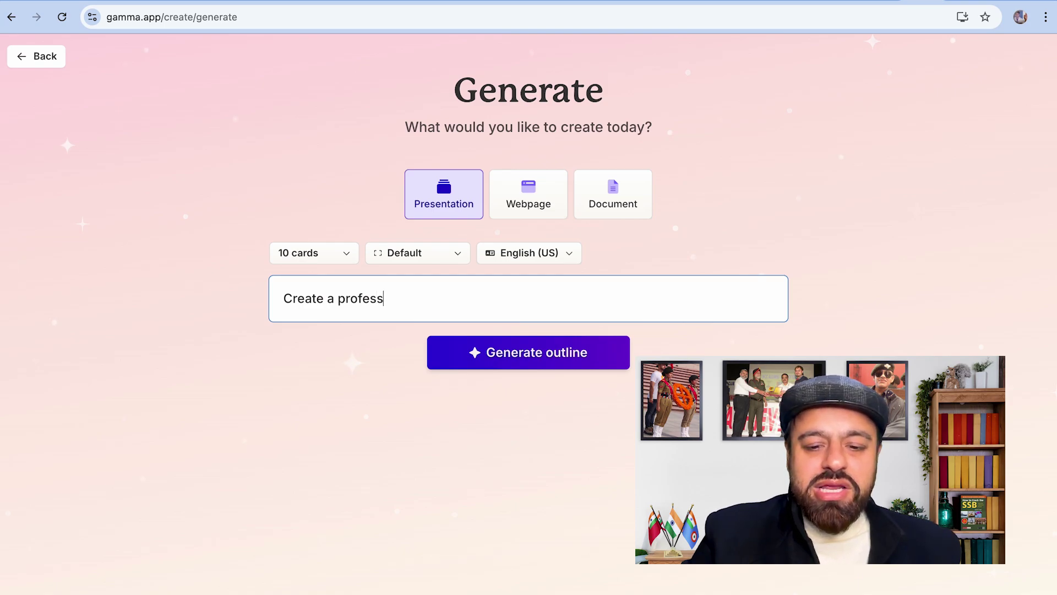
pyautogui.write('ional ')
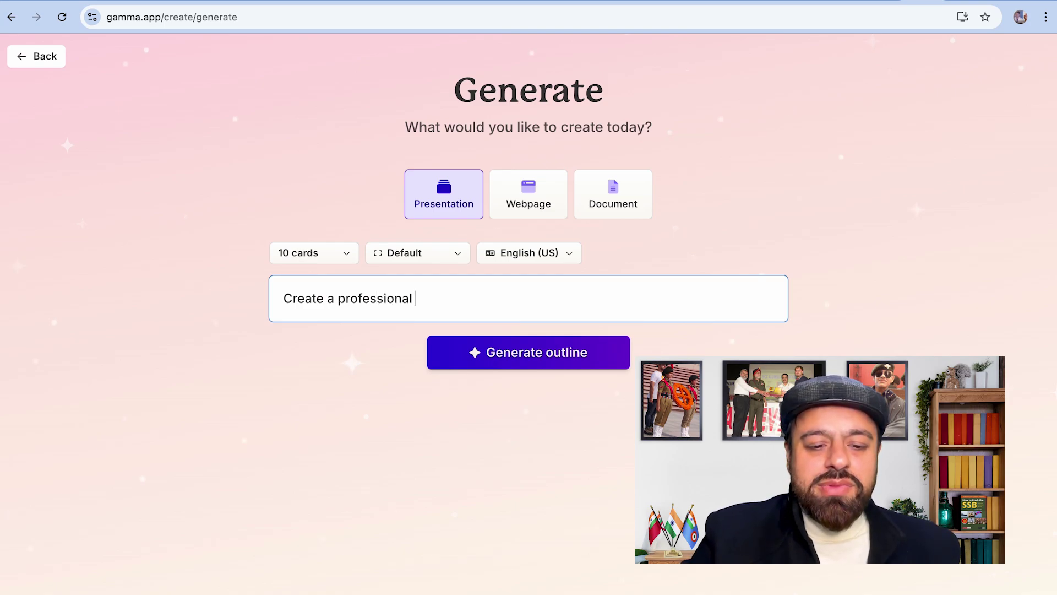
pyautogui.write('presentati')
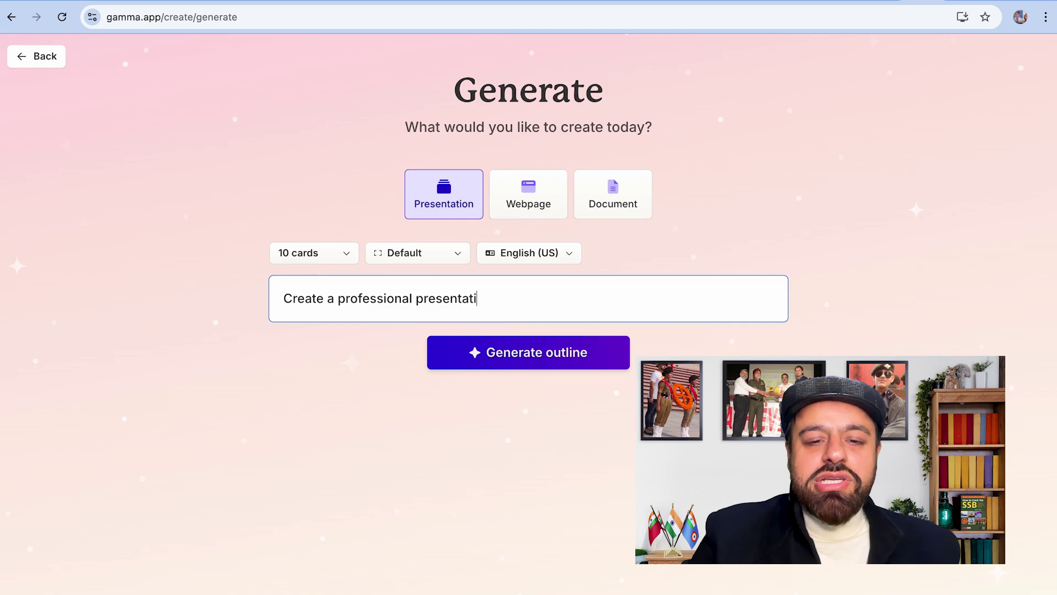
pyautogui.write('on for ')
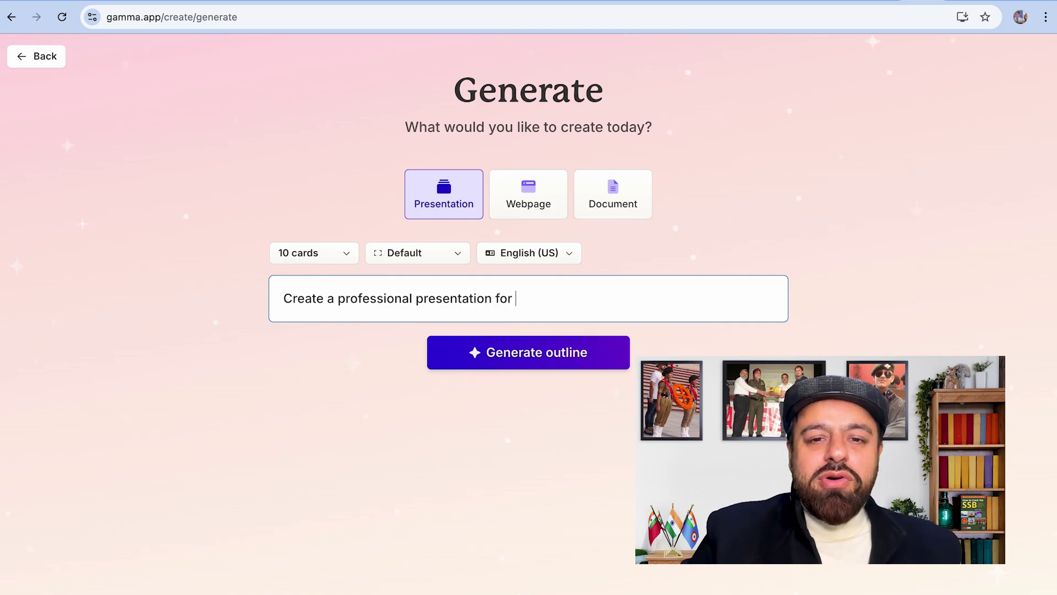
pyautogui.write('my ')
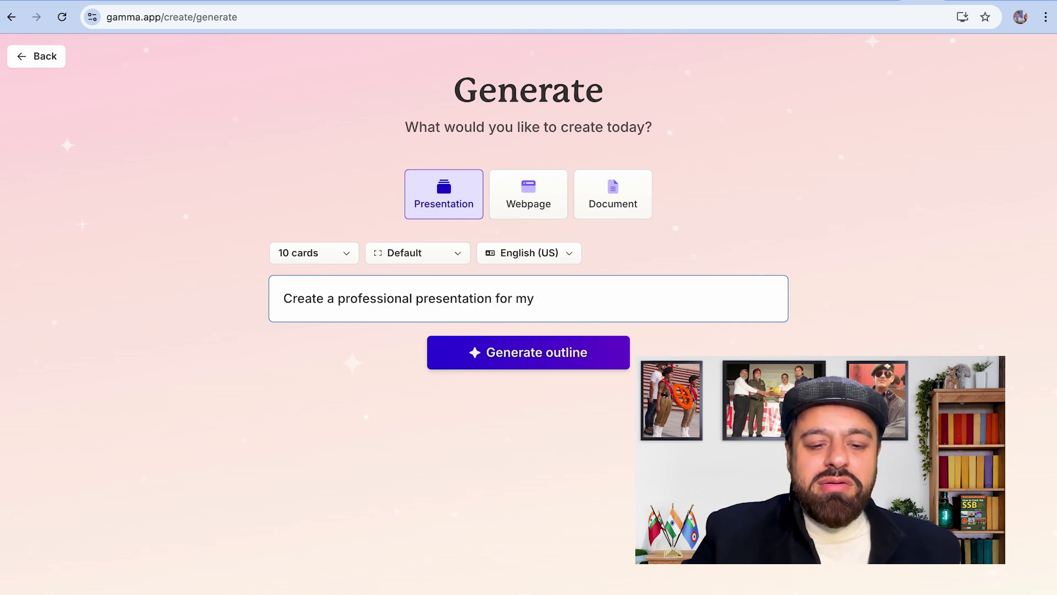
pyautogui.write('Furn')
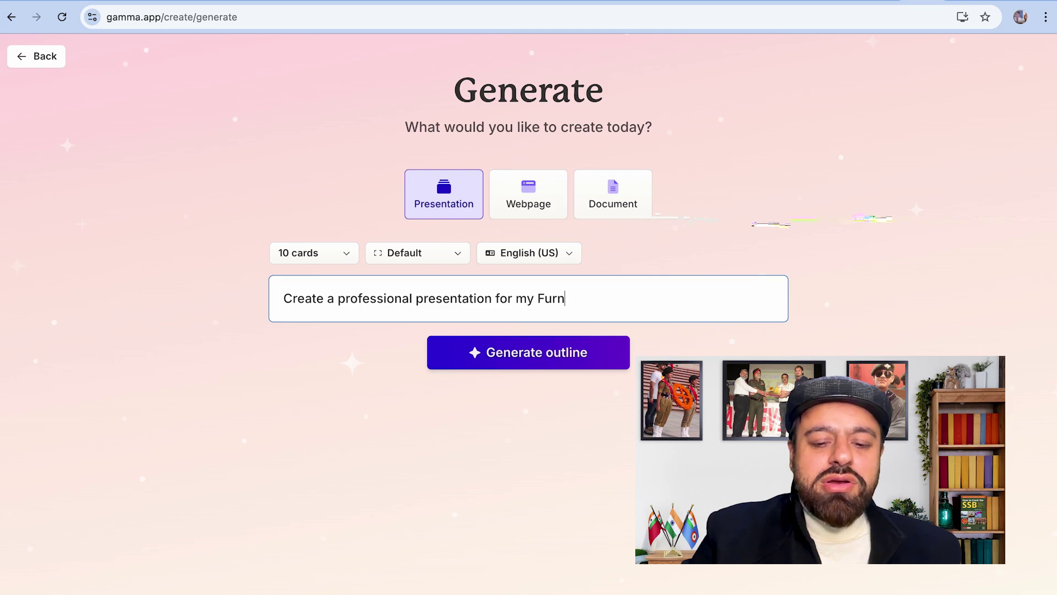
pyautogui.write('iture business')
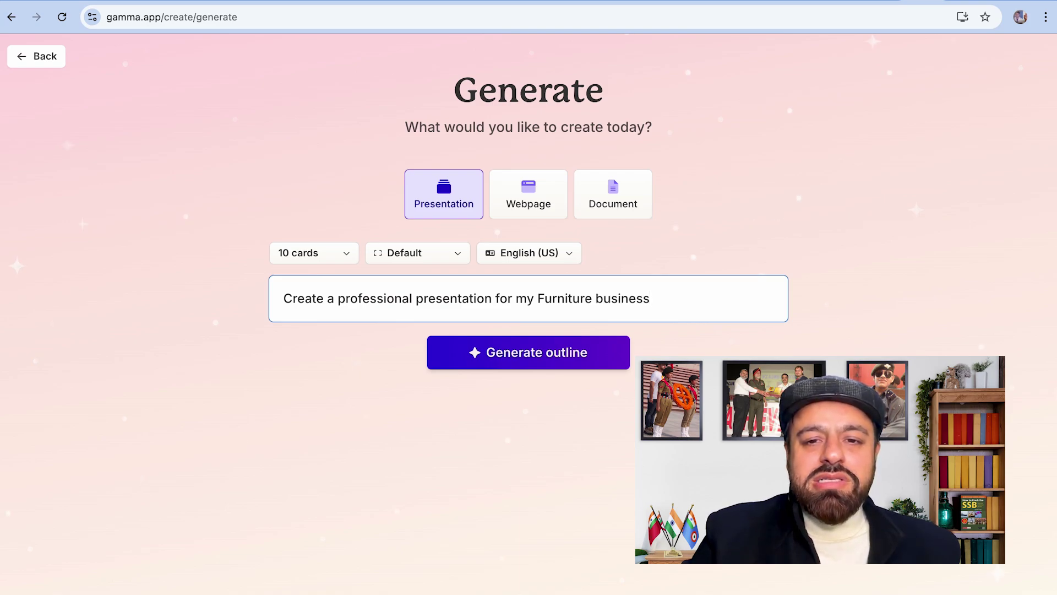
# - Continue the prompt with the business name: with the name "Elegant Homz", ending the sentence with a period
pyautogui.write(' with the bra')
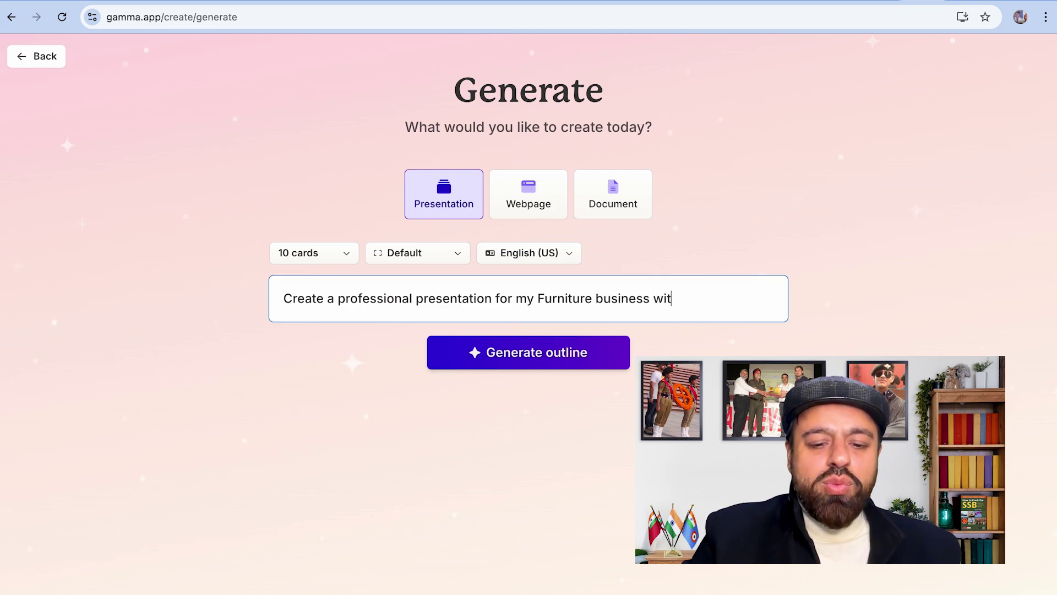
pyautogui.press('BackSpace')
pyautogui.press('BackSpace')
pyautogui.press('BackSpace')
pyautogui.press('BackSpace')
pyautogui.press('BackSpace')
pyautogui.press('BackSpace')
pyautogui.press('BackSpace')
pyautogui.press('BackSpace')
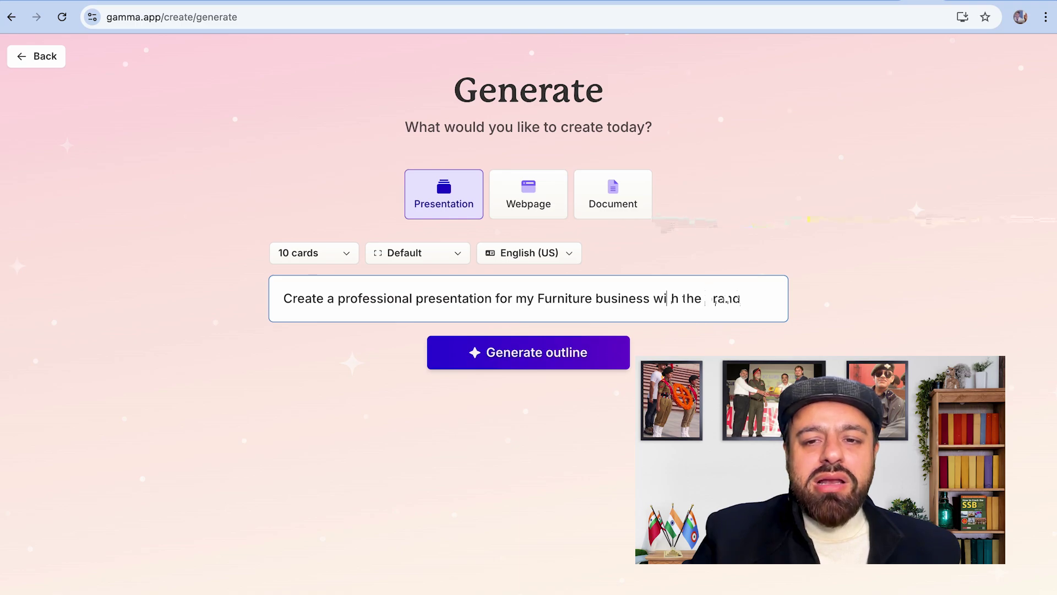
pyautogui.write('th')
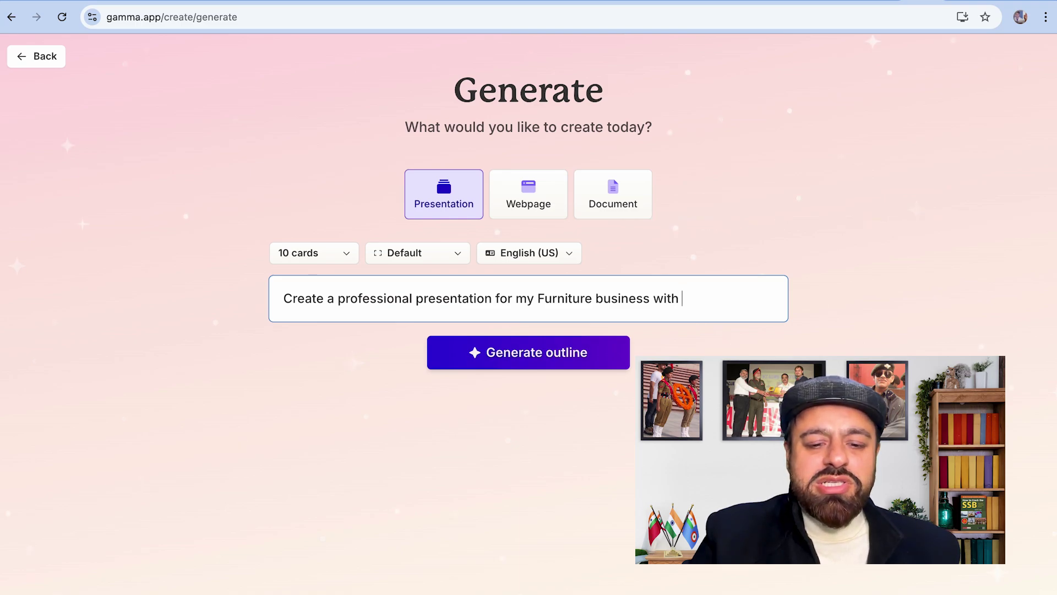
pyautogui.write('the name Ele')
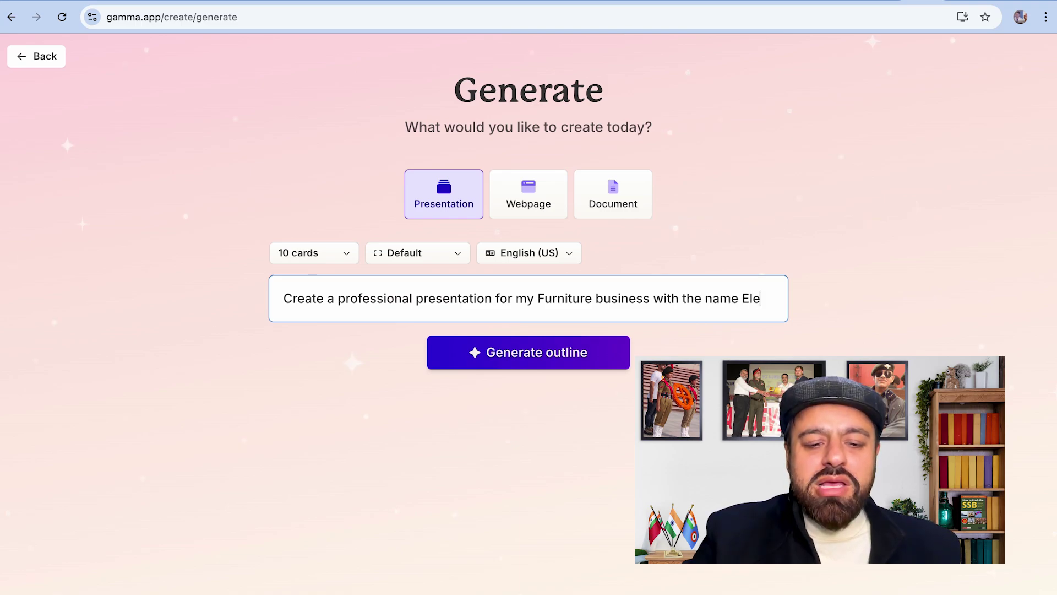
pyautogui.write('gant Hoo')
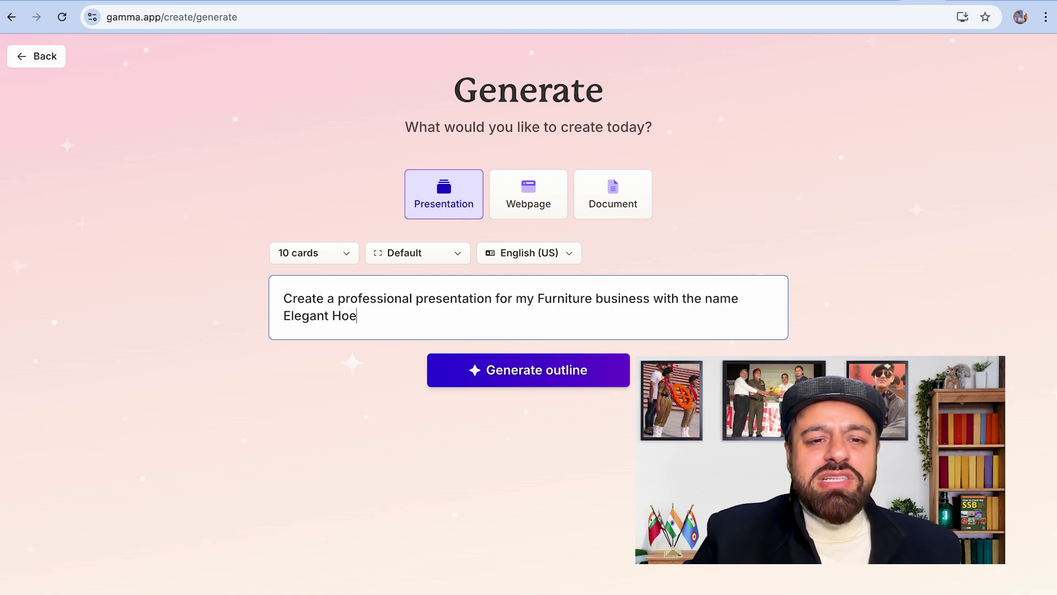
pyautogui.press('BackSpace')
pyautogui.write('mz')
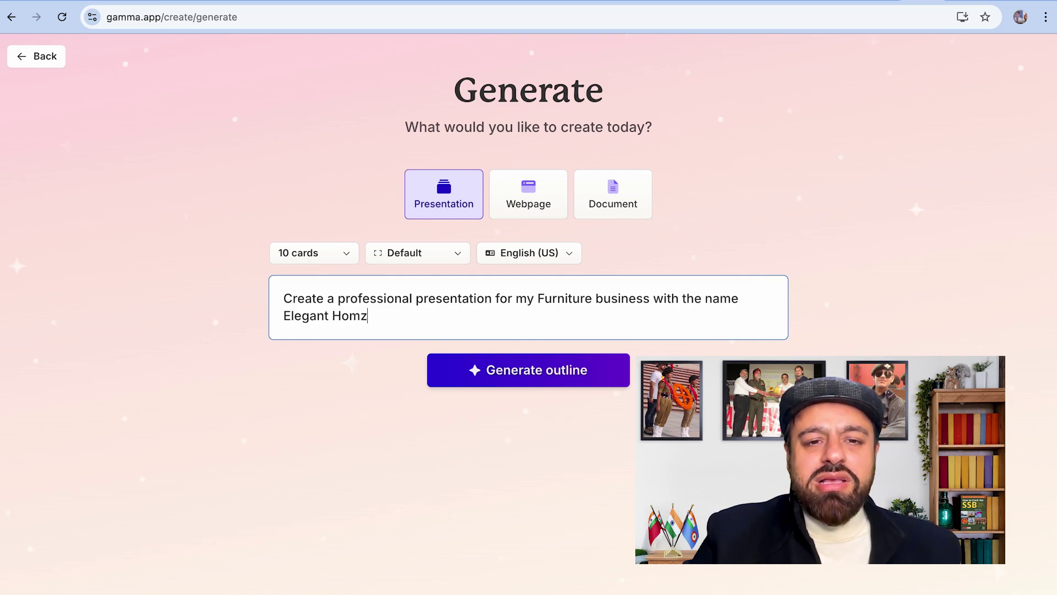
pyautogui.click(283, 316)
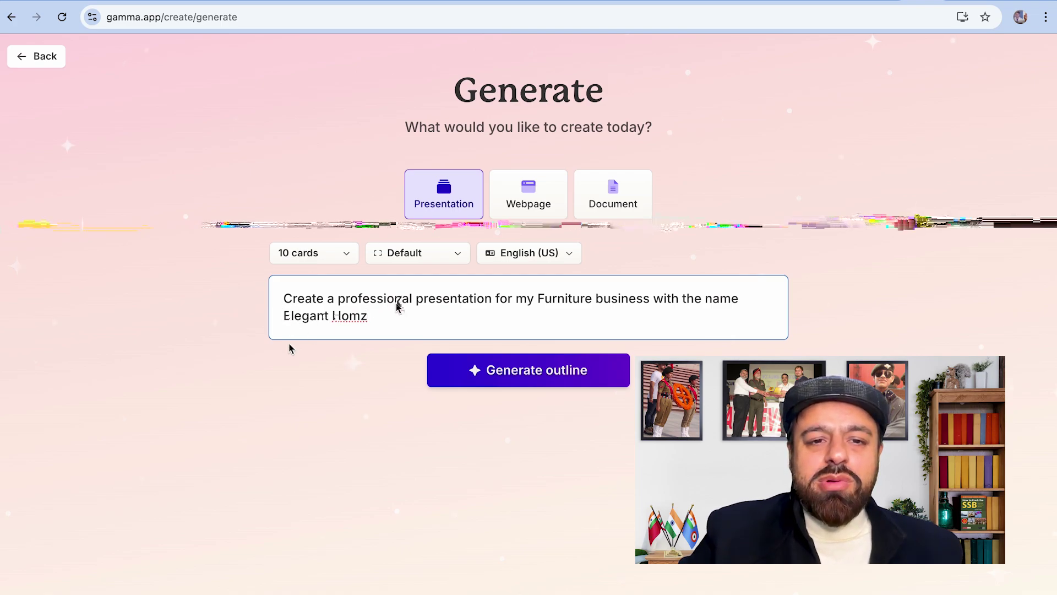
pyautogui.write('"')
pyautogui.click(380, 316)
pyautogui.write('". ')
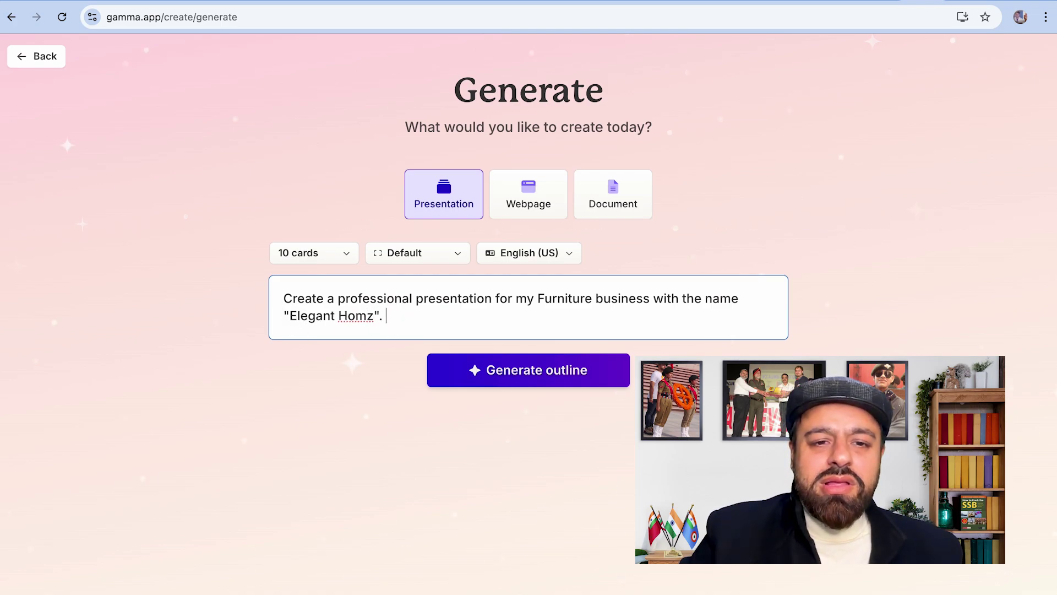
# - Add the sentence "This presentation I need to give within a business group of BNI" to the description prompt
pyautogui.write('This pr')
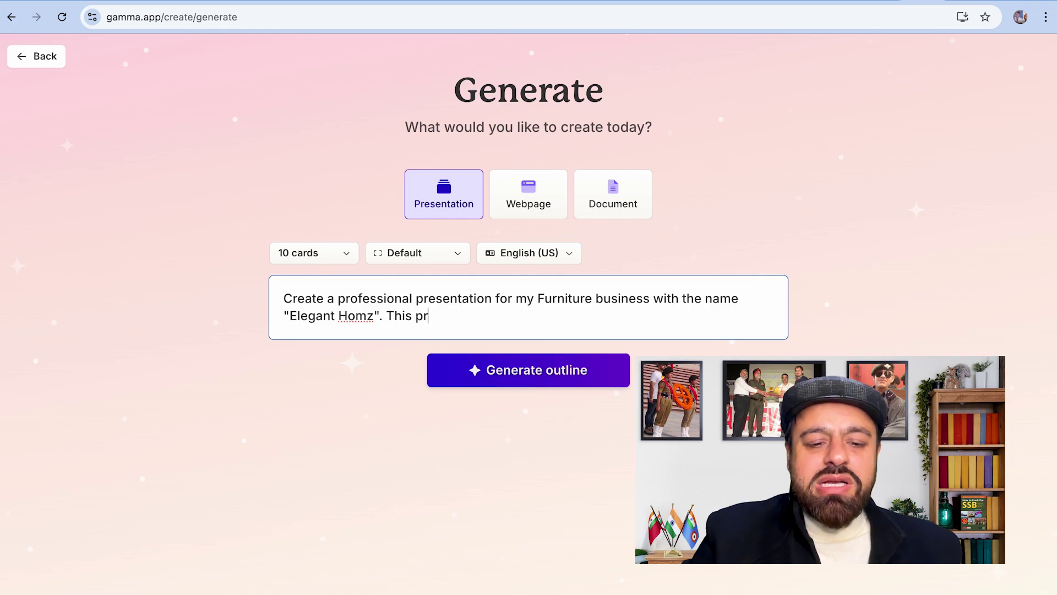
pyautogui.write('esentation ')
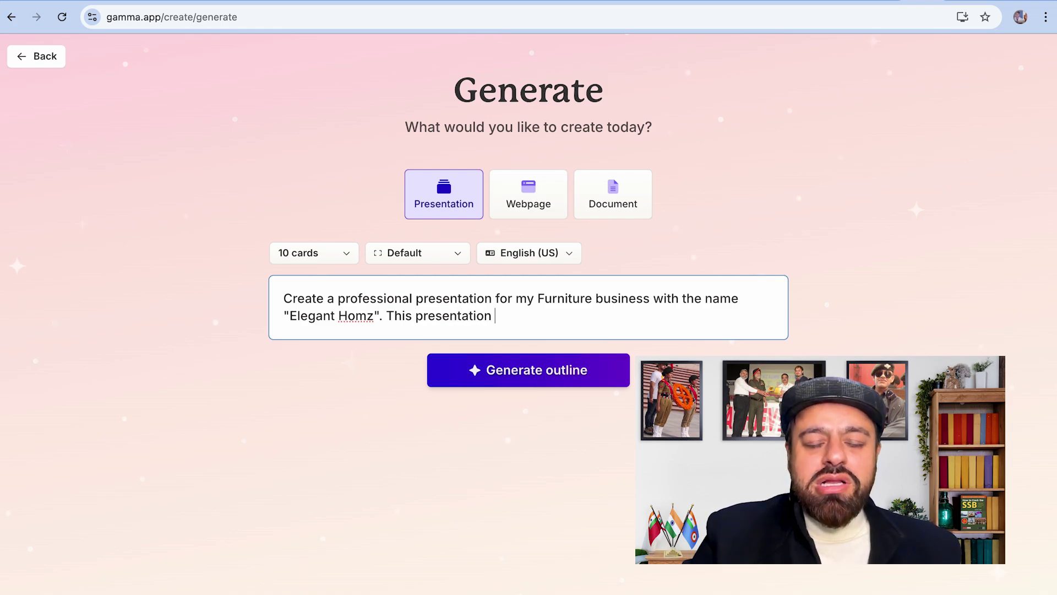
pyautogui.write('I need t')
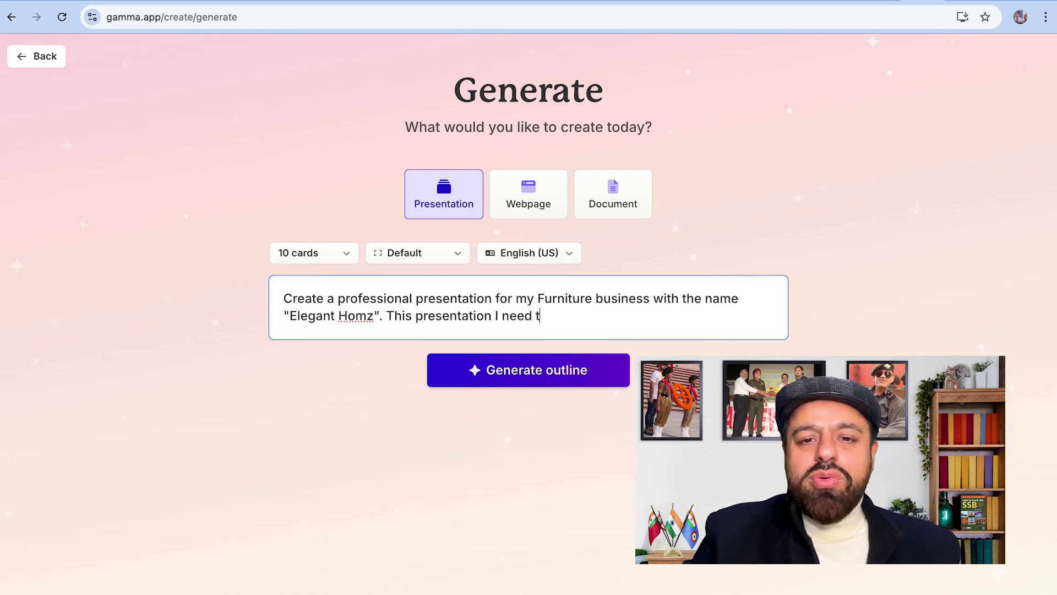
pyautogui.write('o giv')
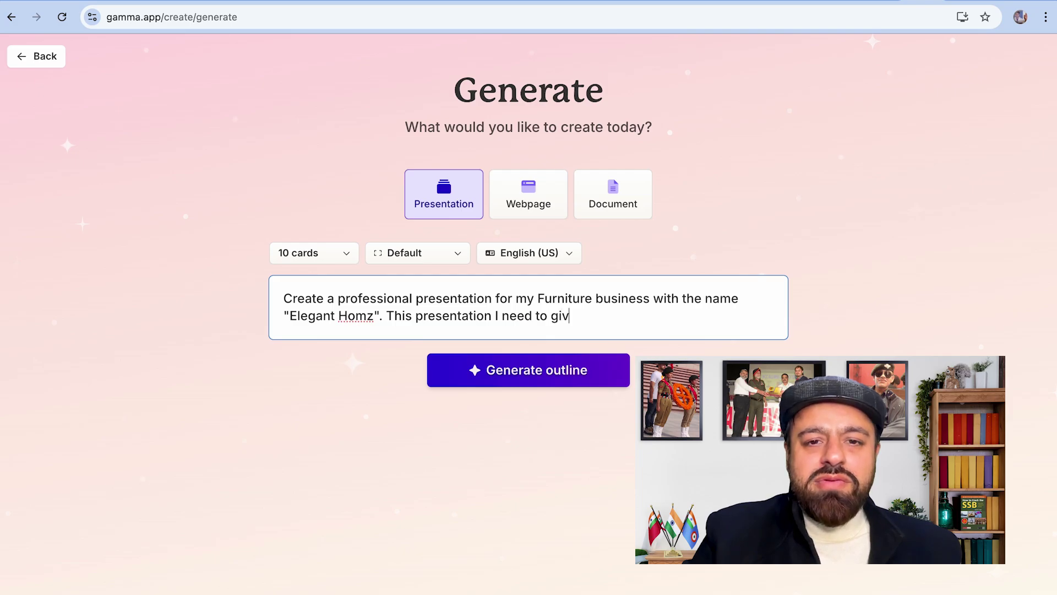
pyautogui.write('e with')
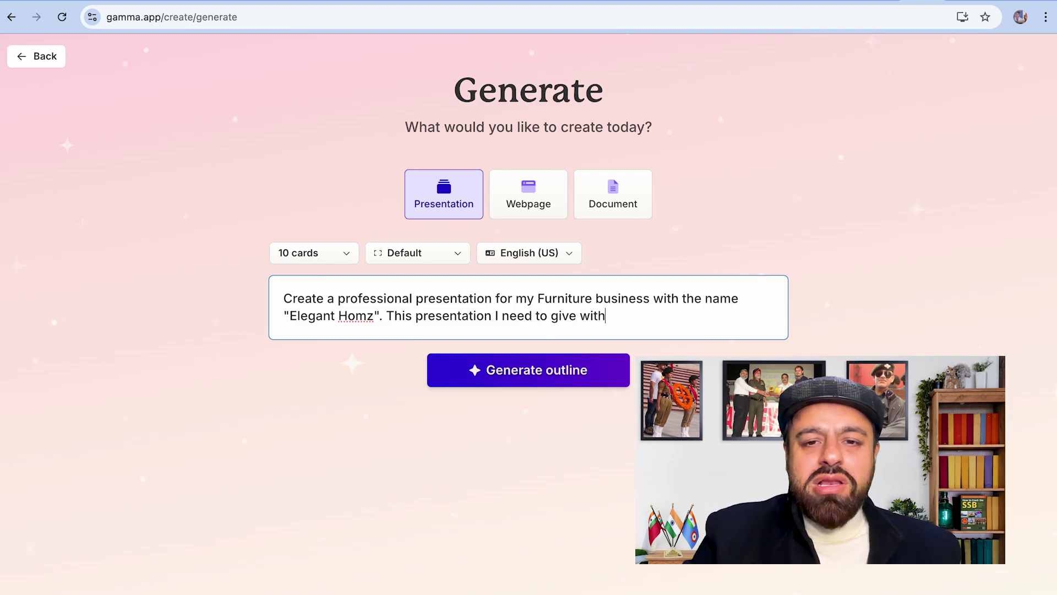
pyautogui.write('in a b')
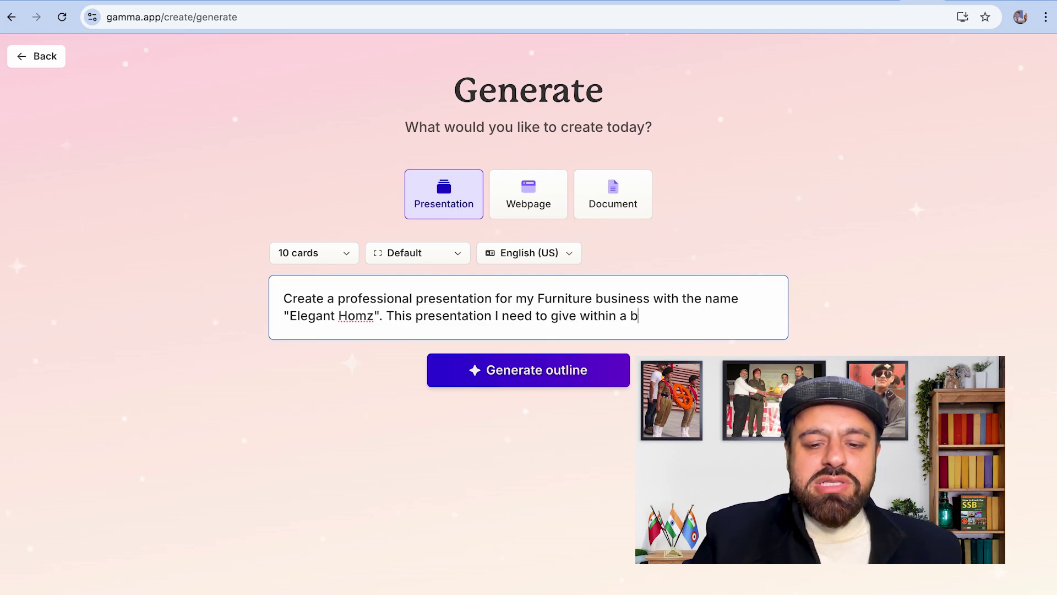
pyautogui.write('usiness ')
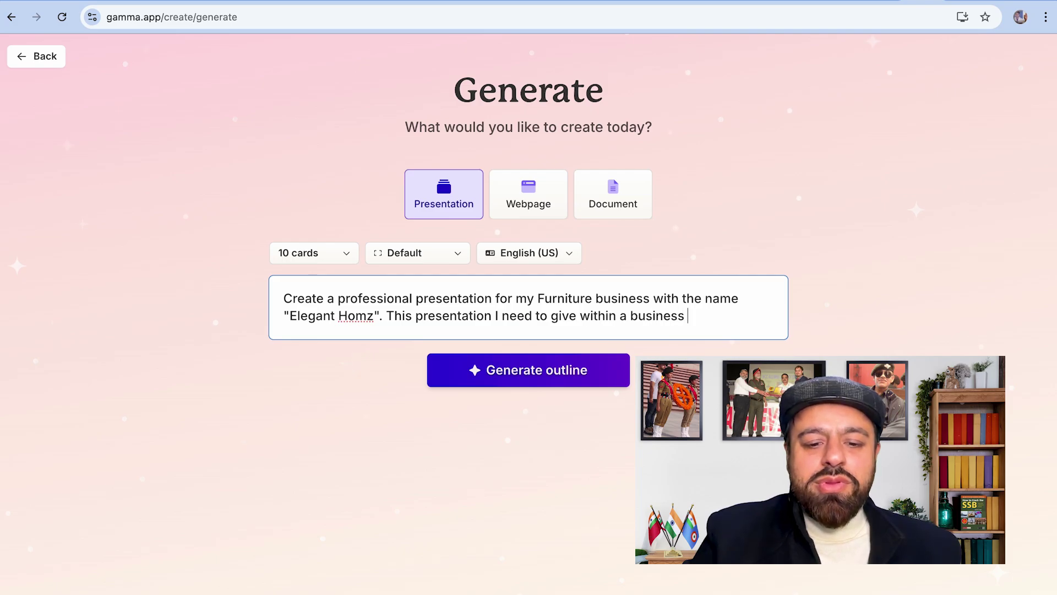
pyautogui.write('group ')
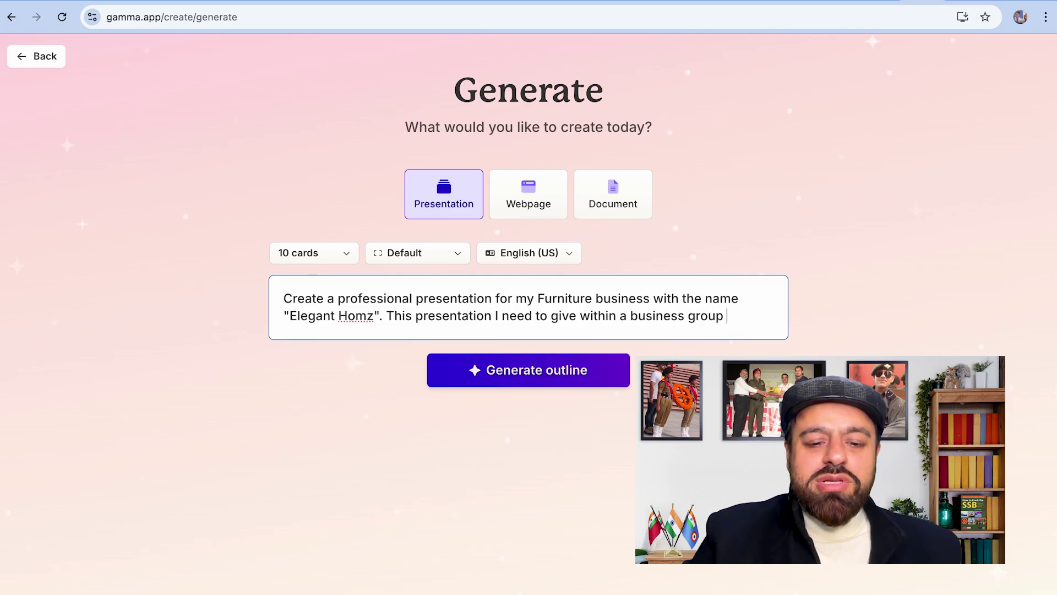
pyautogui.write('of BNI')
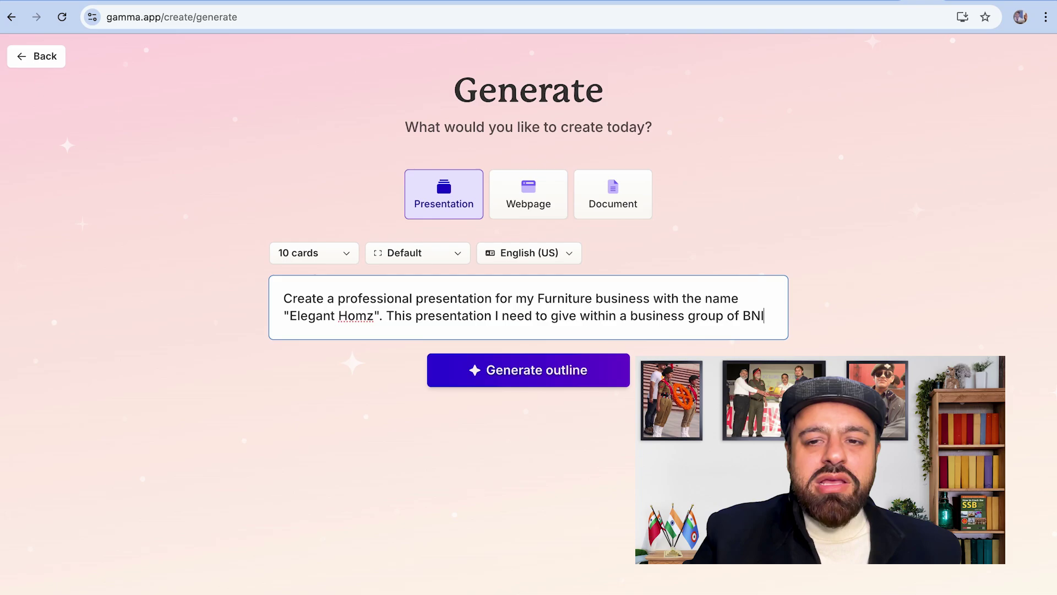
pyautogui.write(' wit')
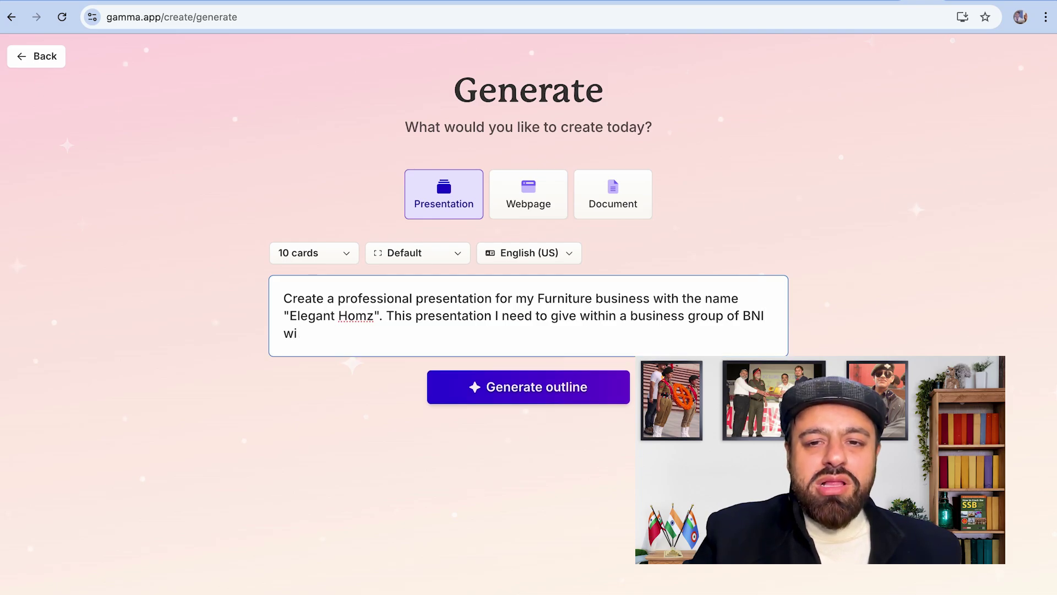
pyautogui.press('BackSpace')
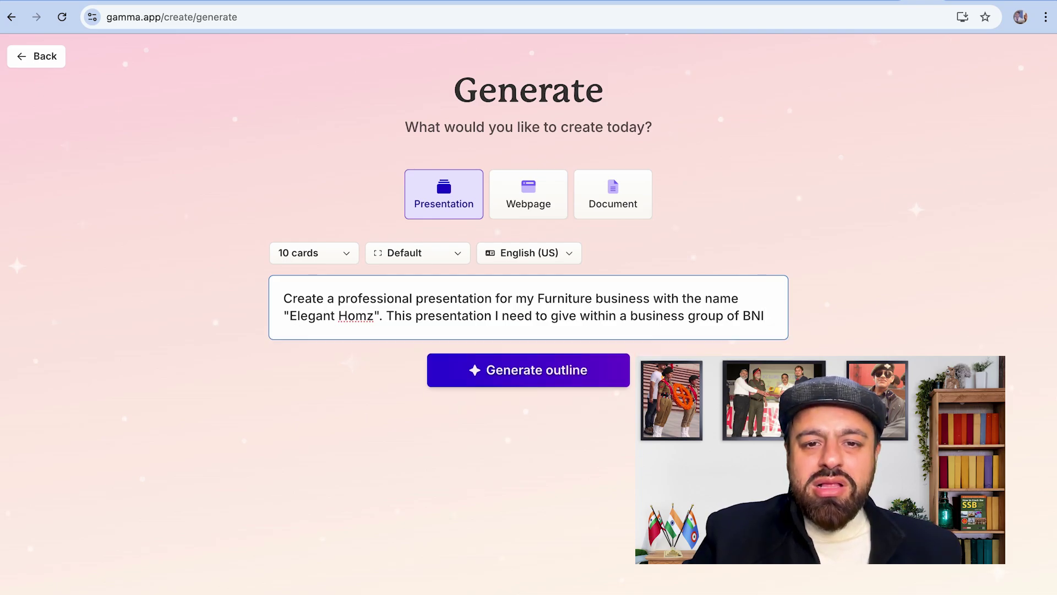
# - Replace the word "give" with "deliver" in the prompt's second sentence
pyautogui.click(574, 316)
pyautogui.press('BackSpace')
pyautogui.press('BackSpace')
pyautogui.press('BackSpace')
pyautogui.write('deliver')
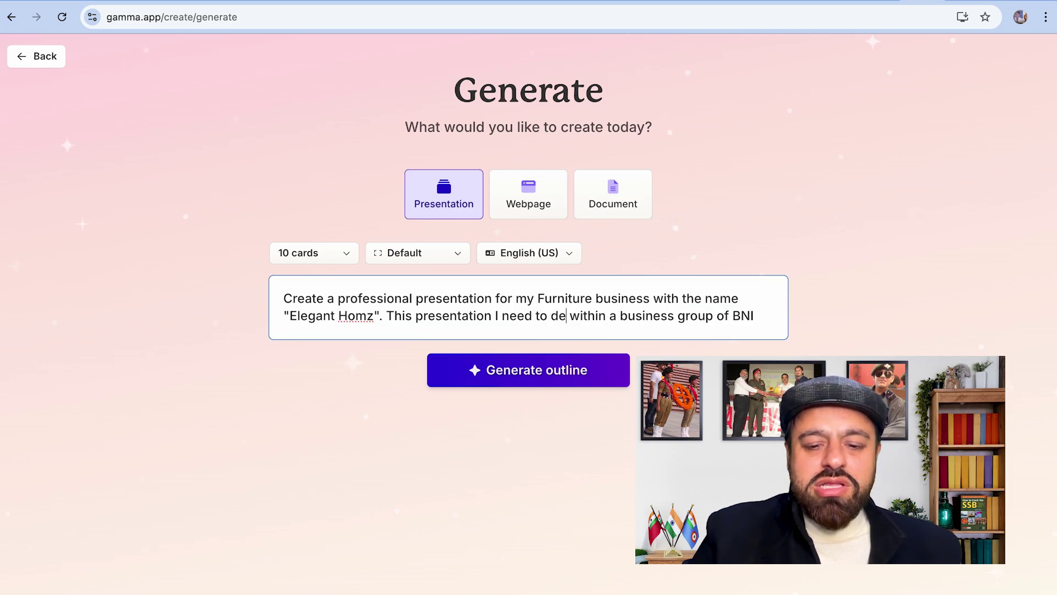
# - Extend the second sentence after "BNI" with the time limit "within 8 minutes"
pyautogui.click(401, 331)
pyautogui.write('with ')
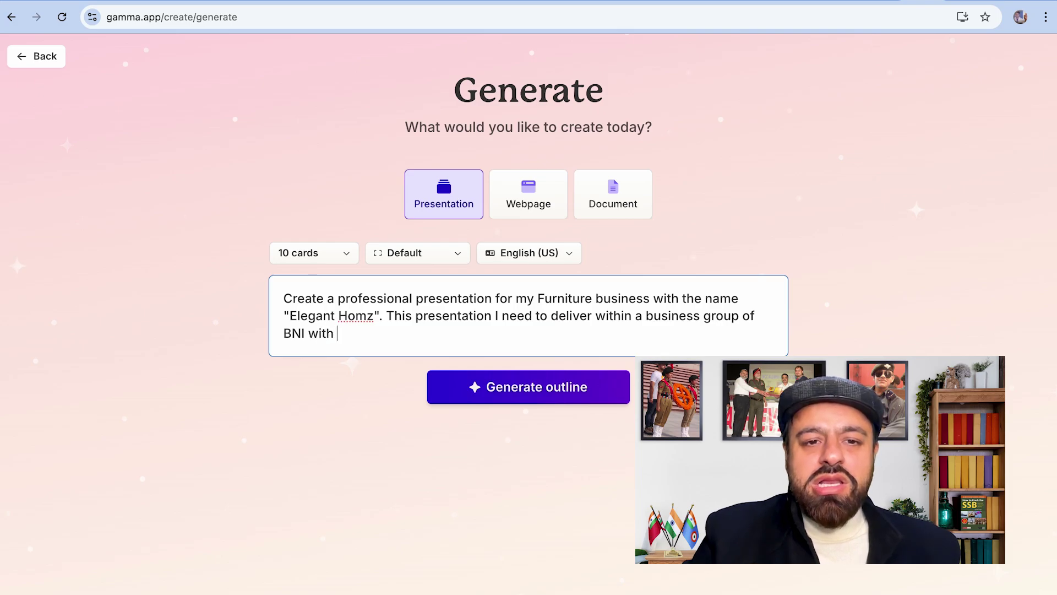
pyautogui.write('in 8 ')
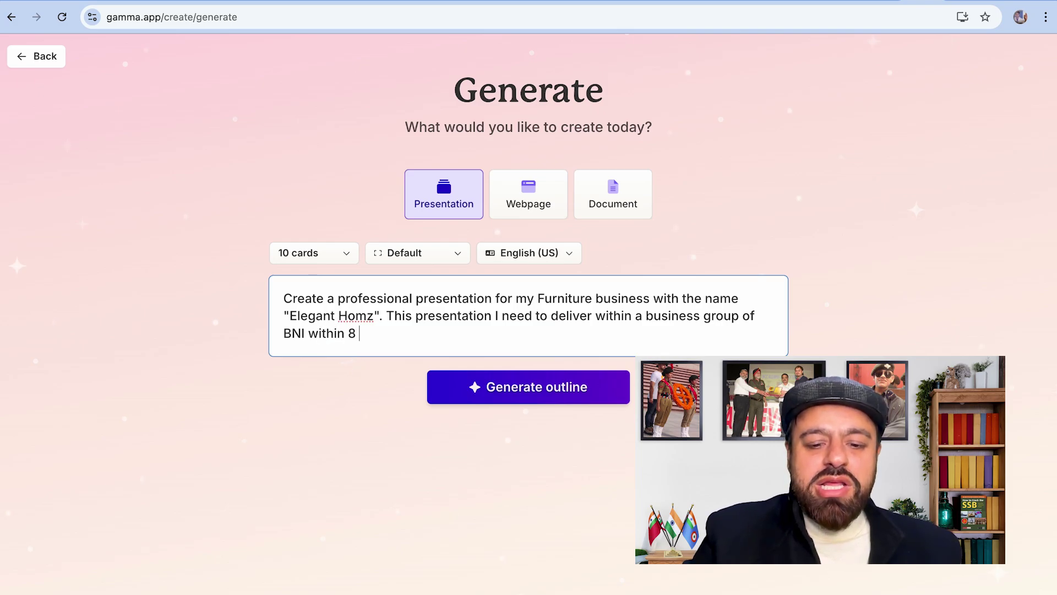
pyautogui.write('minutes')
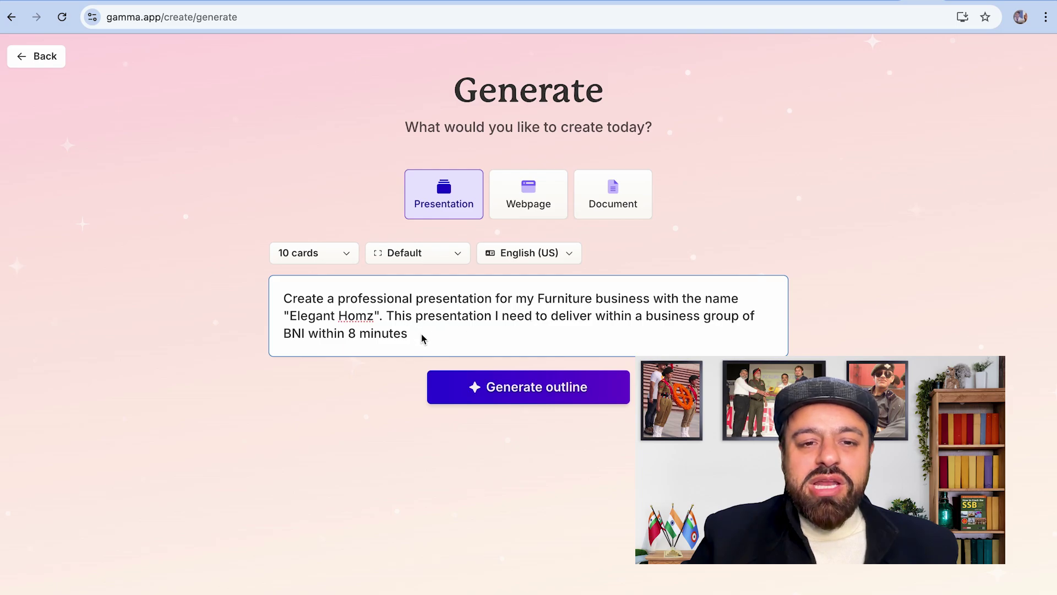
# - End the sentence with a period and add "Please include About my company with 10 plus years experience, USP"
pyautogui.write('. P')
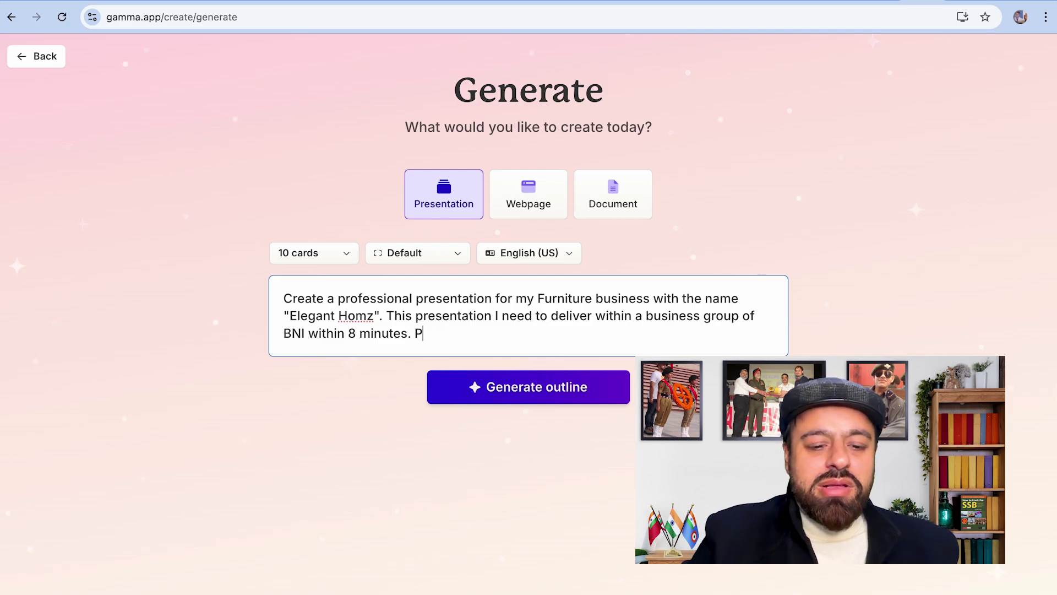
pyautogui.write('lease i')
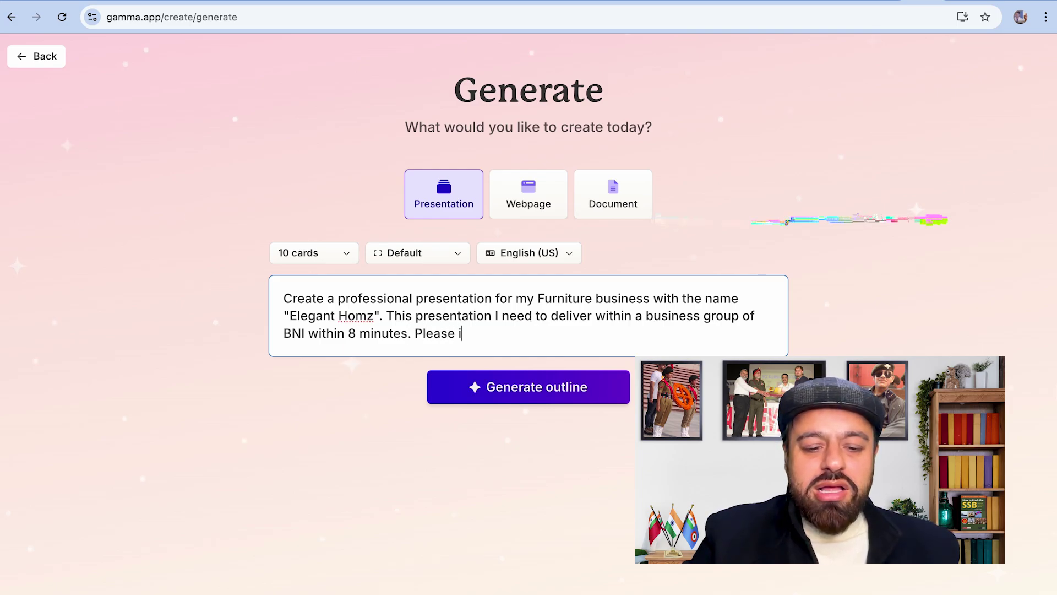
pyautogui.write('nclude')
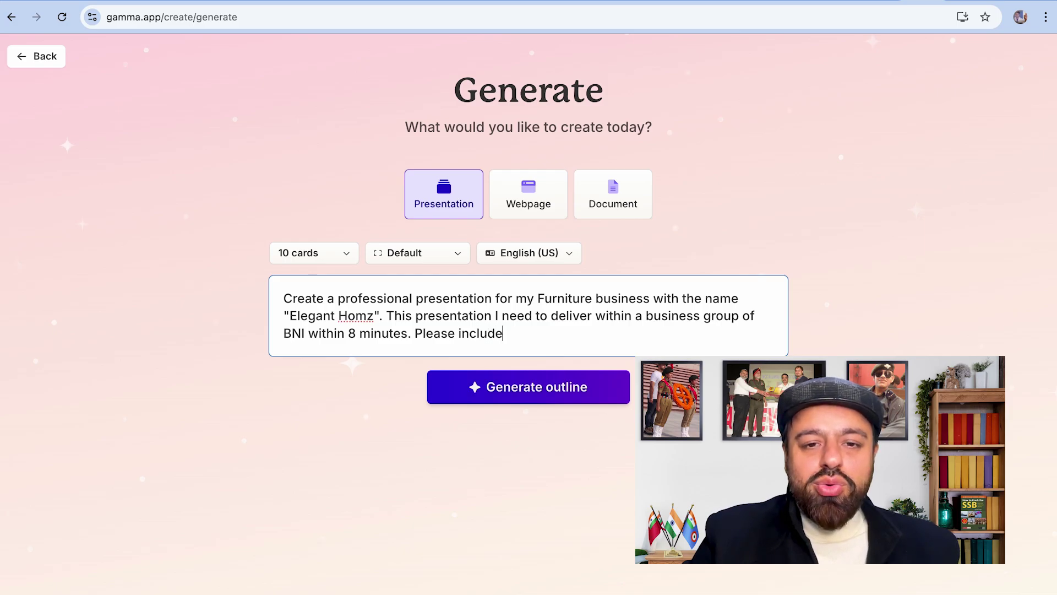
pyautogui.write(' Abo')
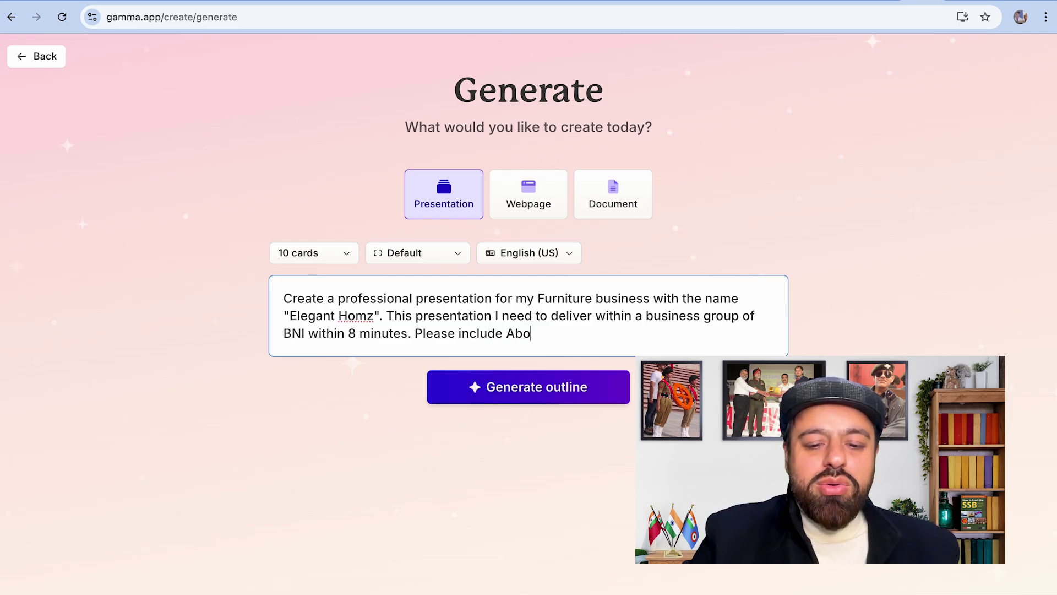
pyautogui.write('ut my com')
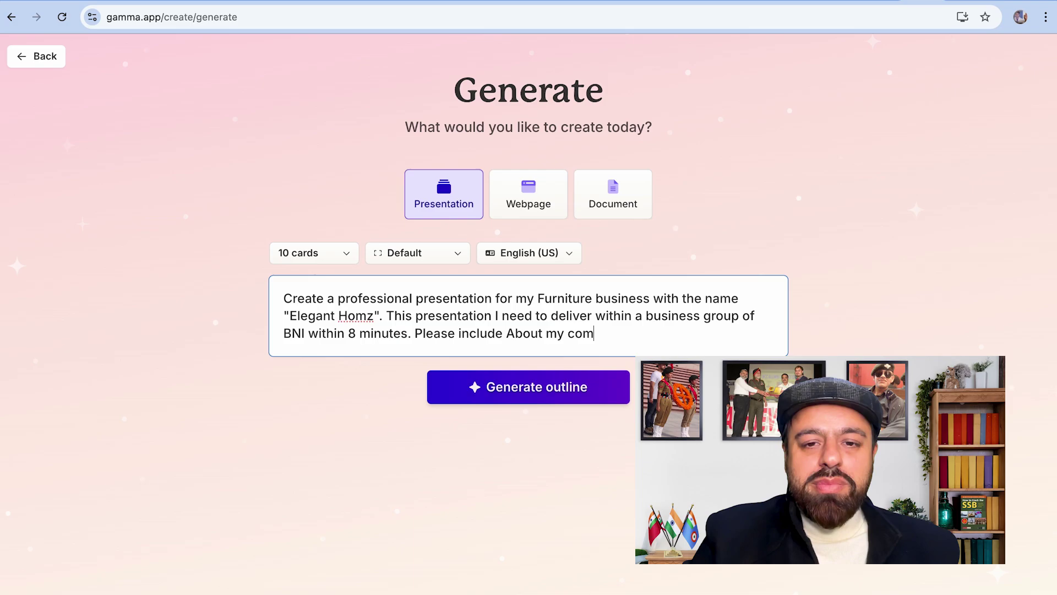
pyautogui.write('pany')
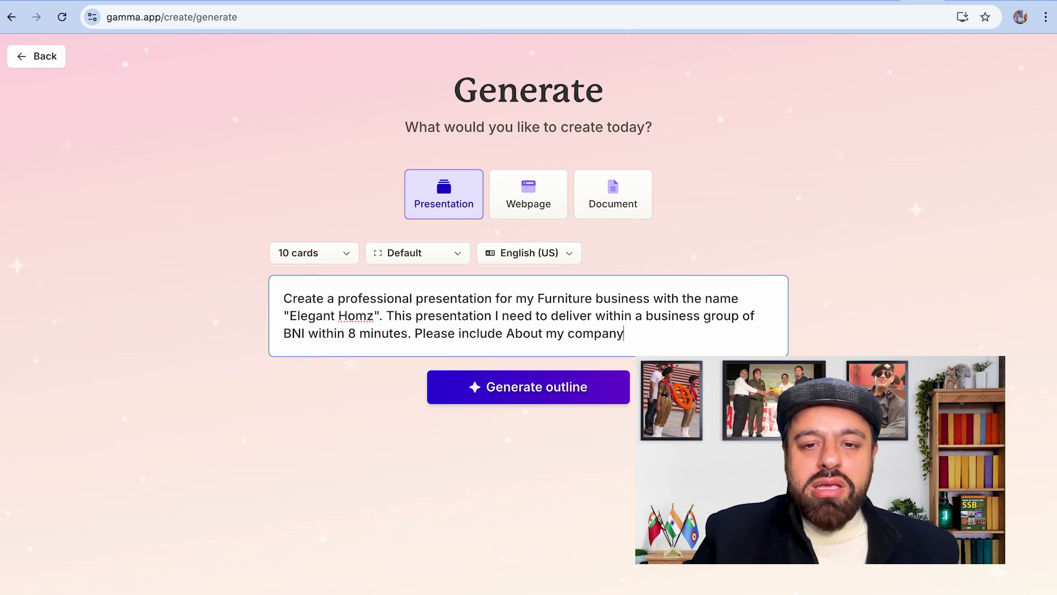
pyautogui.write(' with ')
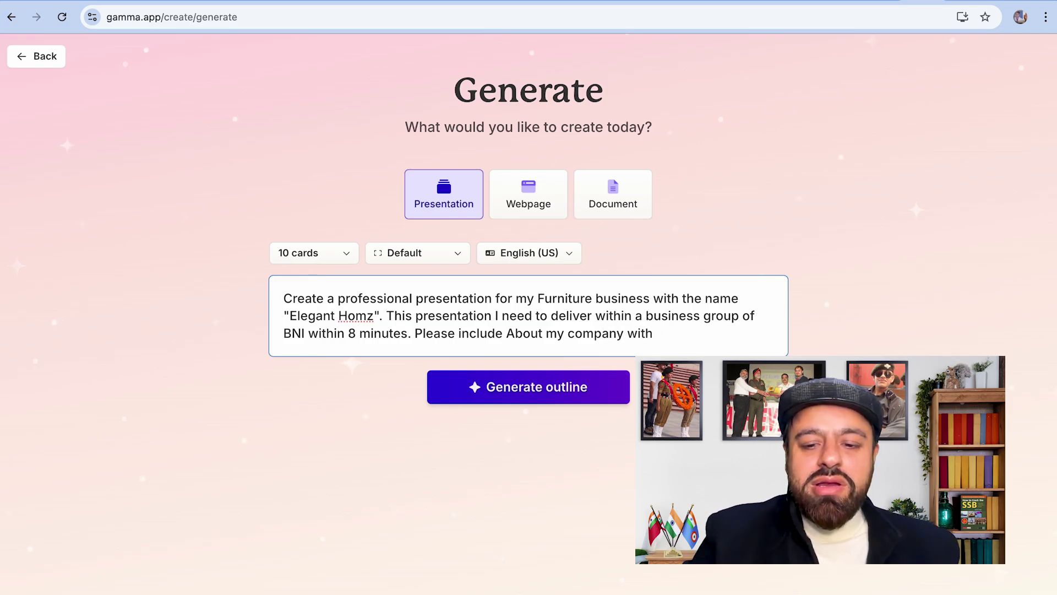
pyautogui.write('10 plus')
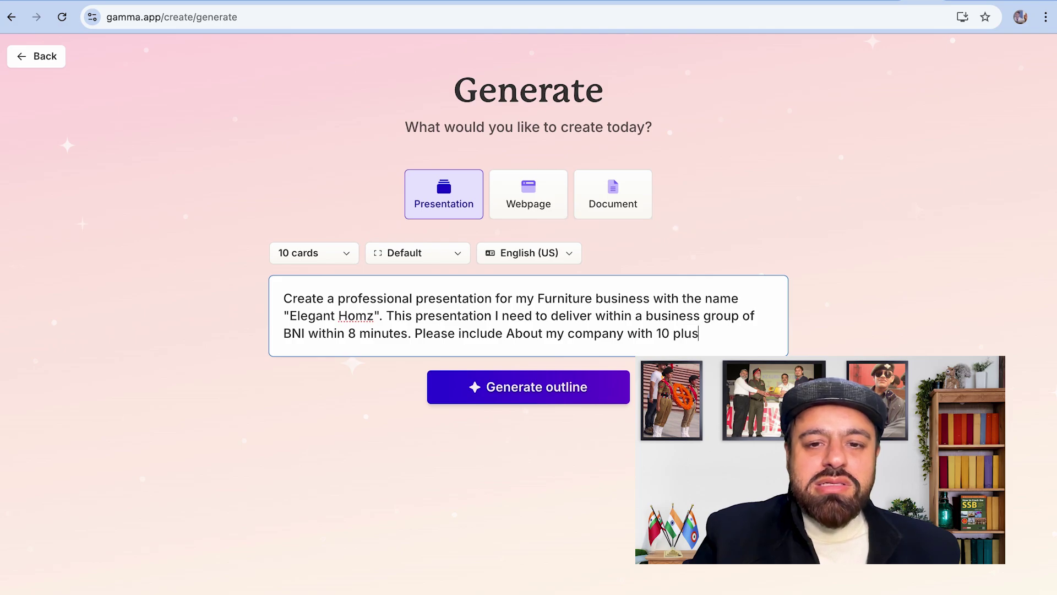
pyautogui.write(' years ')
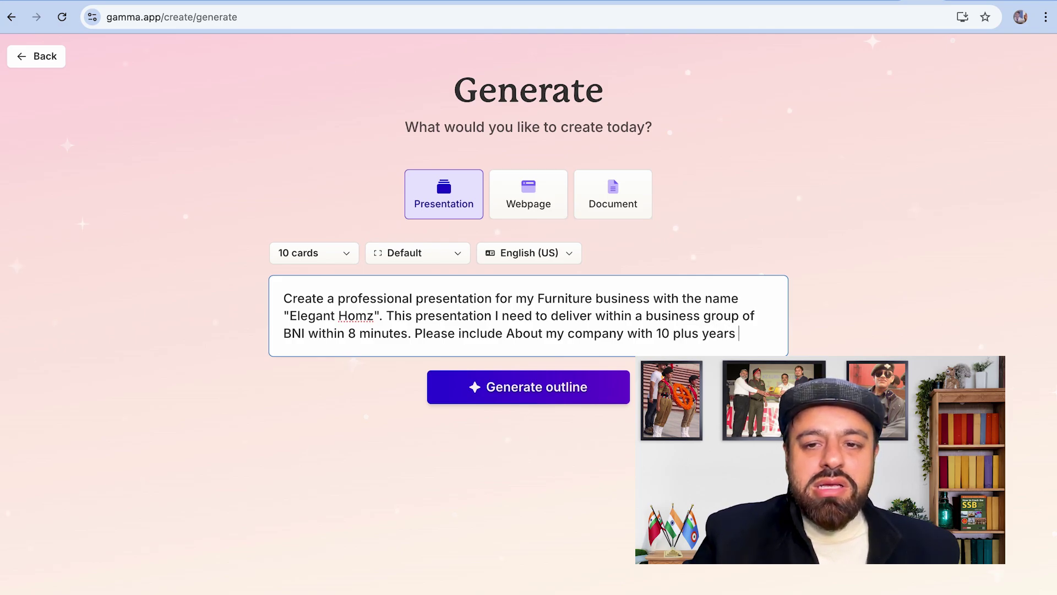
pyautogui.write('exper')
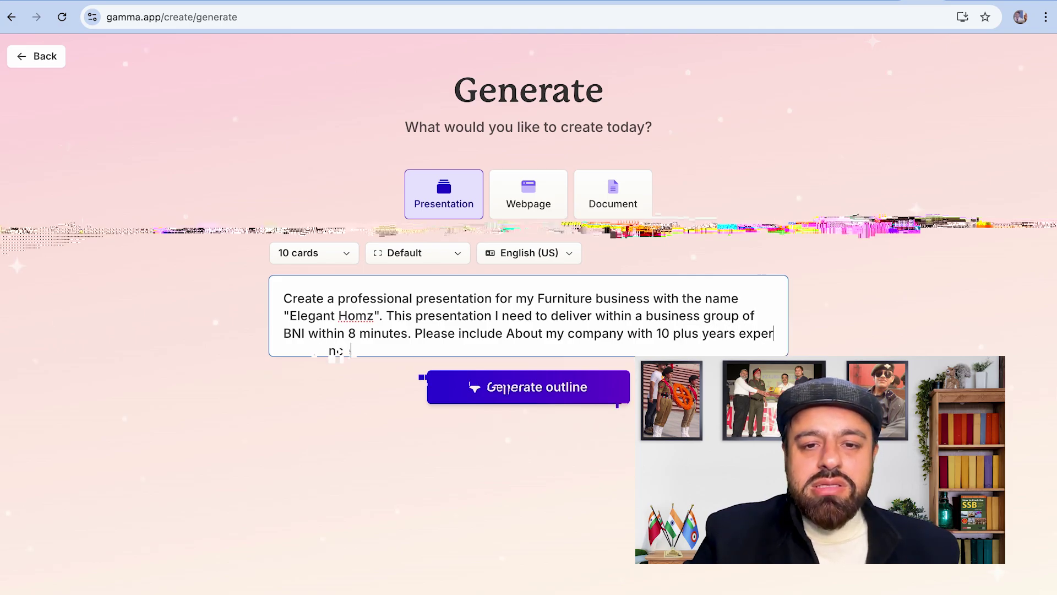
pyautogui.write('ience, USP')
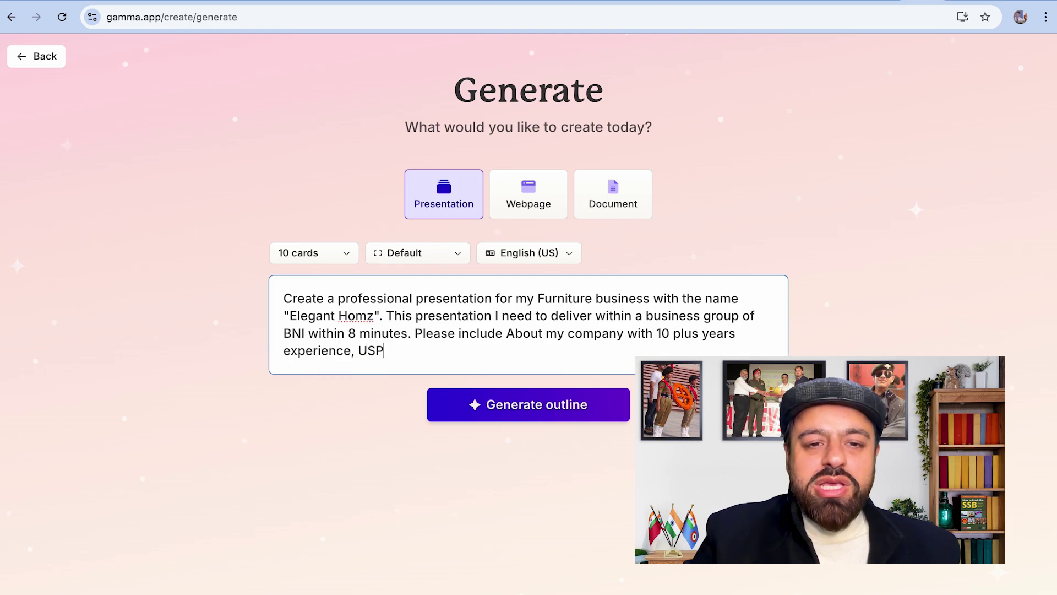
# - Complete the USP item in the prompt so that it reads "USPs in providing elegant residential furniture"
pyautogui.write('s ')
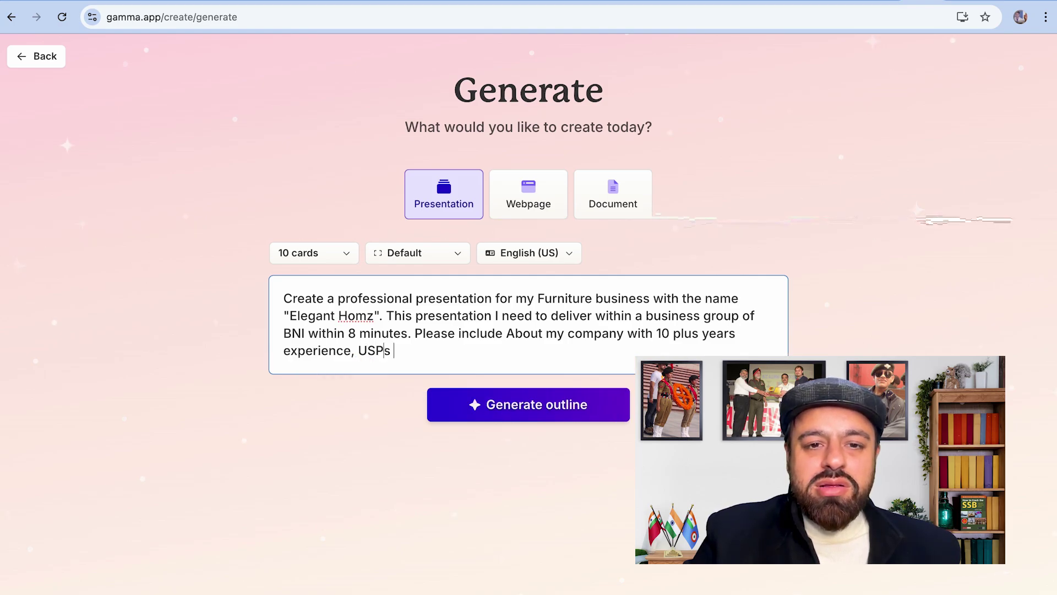
pyautogui.write('in prov')
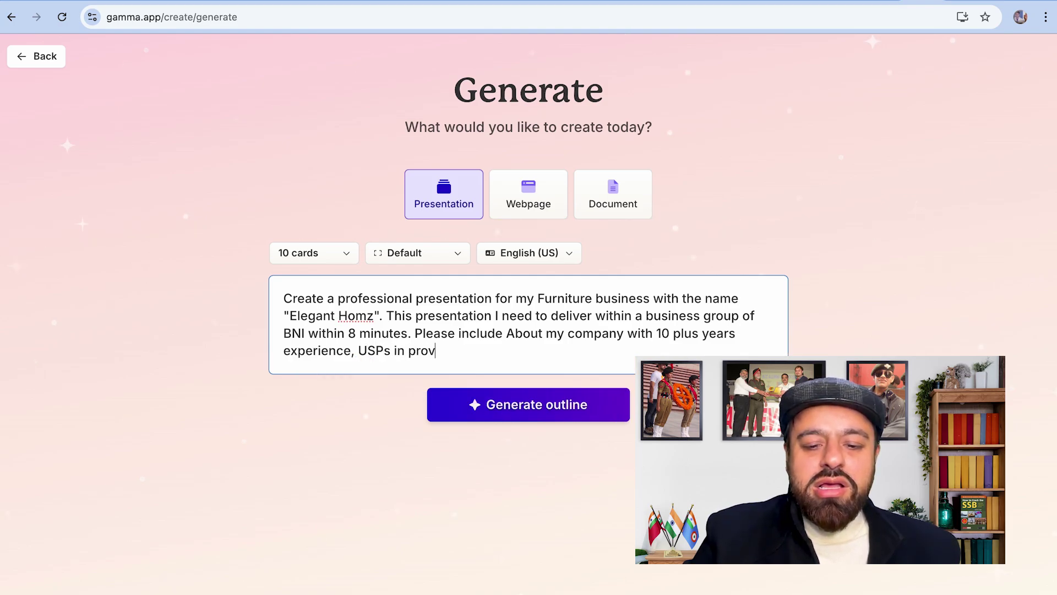
pyautogui.write('iding elega')
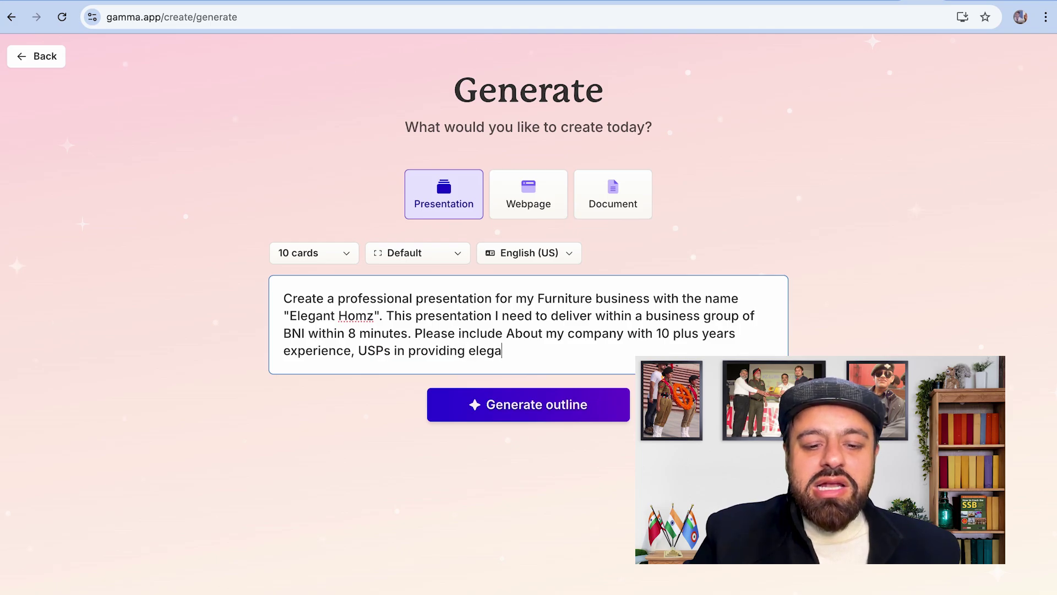
pyautogui.write('nt residen')
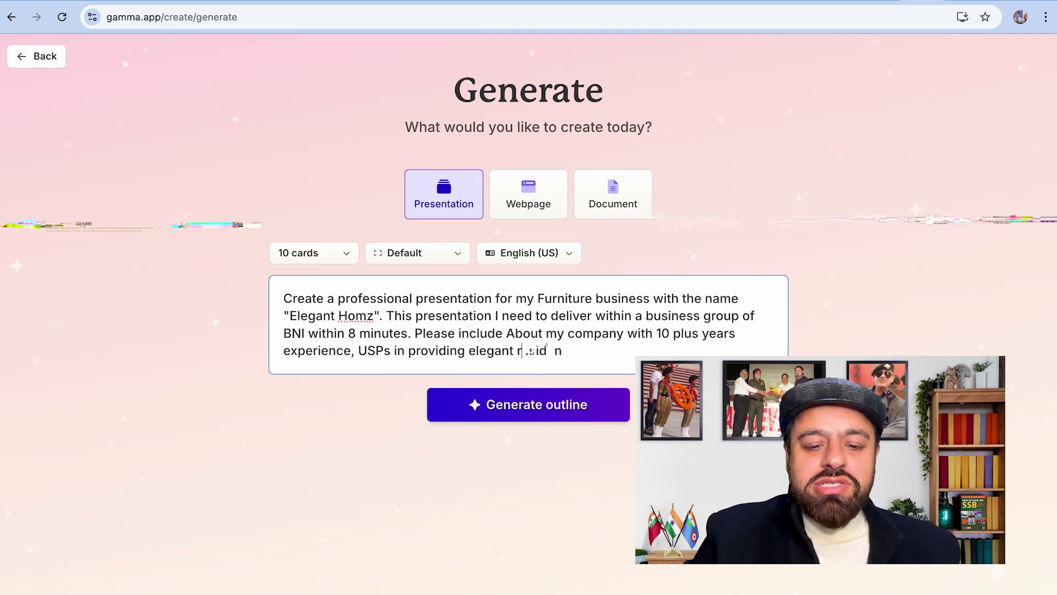
pyautogui.write('tial fu')
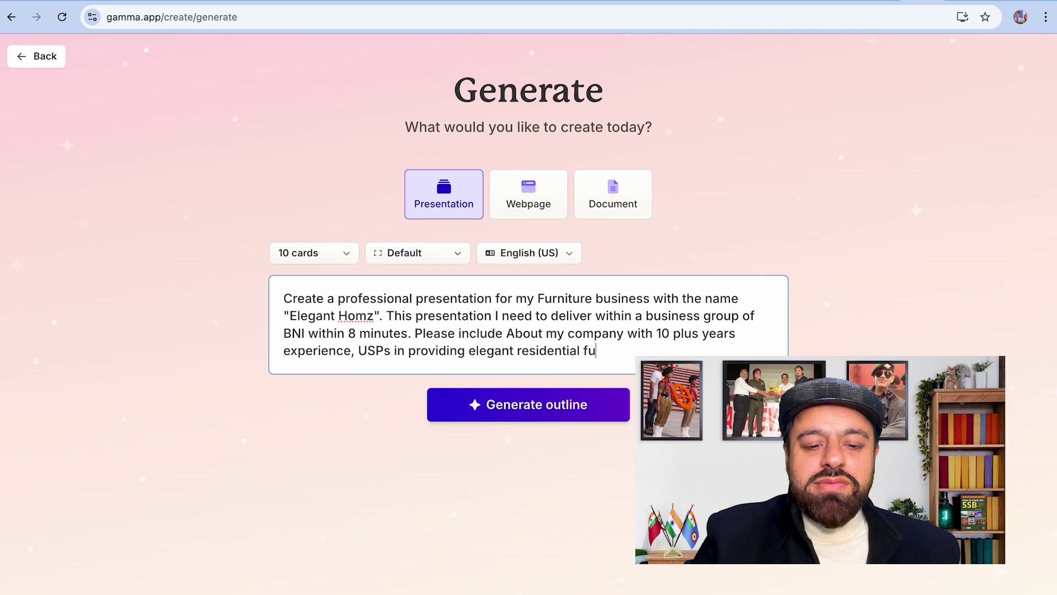
pyautogui.write('rniture an')
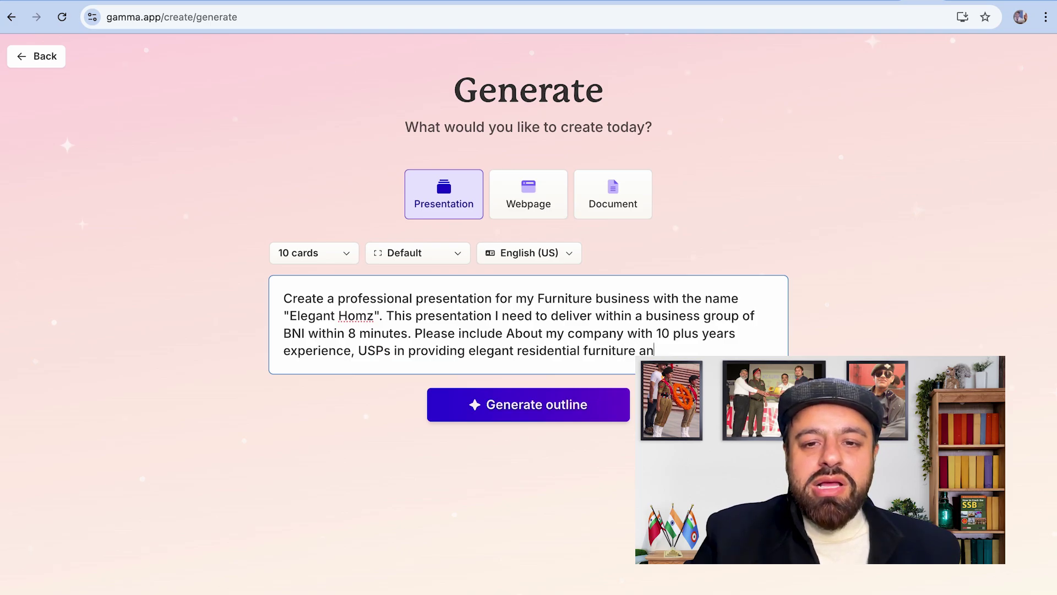
pyautogui.write('d show')
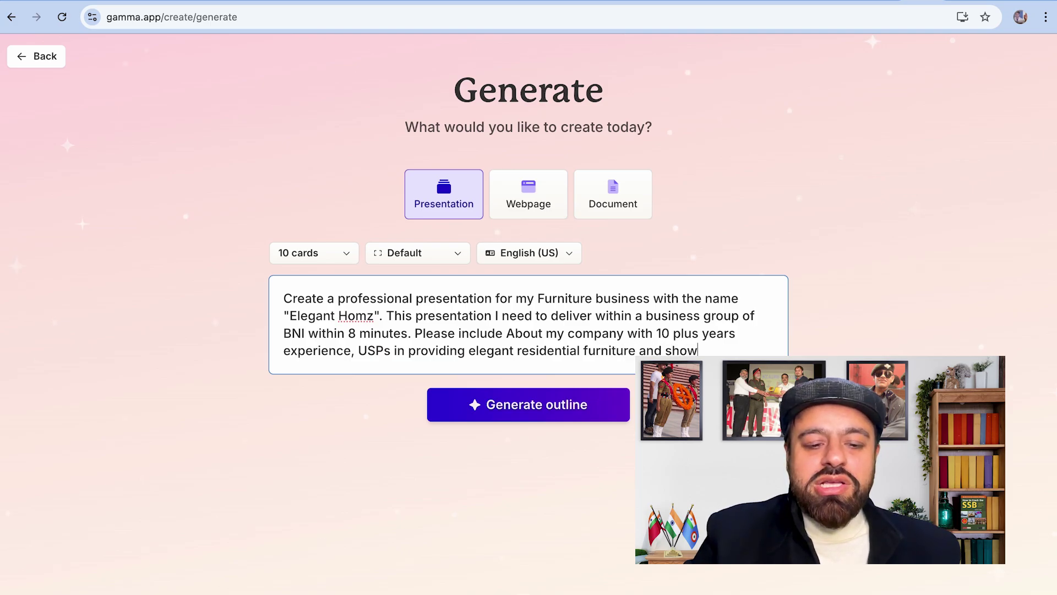
pyautogui.press('BackSpace')
pyautogui.press('BackSpace')
pyautogui.press('BackSpace')
pyautogui.press('BackSpace')
pyautogui.press('BackSpace')
pyautogui.press('BackSpace')
pyautogui.press('BackSpace')
pyautogui.press('BackSpace')
pyautogui.press('BackSpace')
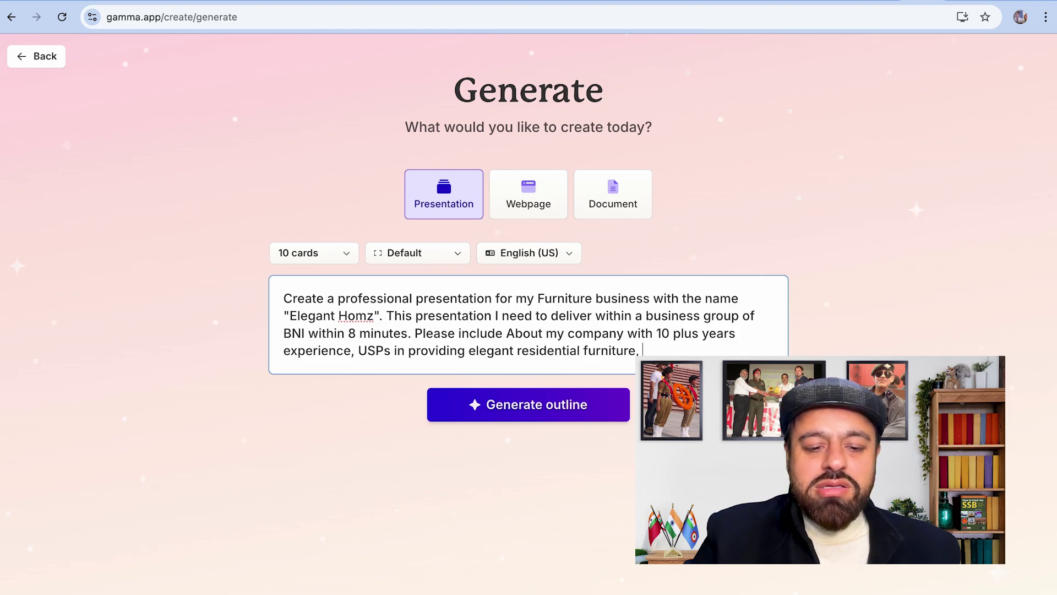
# - Extend the list of contents in the prompt with ", showcase products and my customer testimonials."
pyautogui.write(', sh')
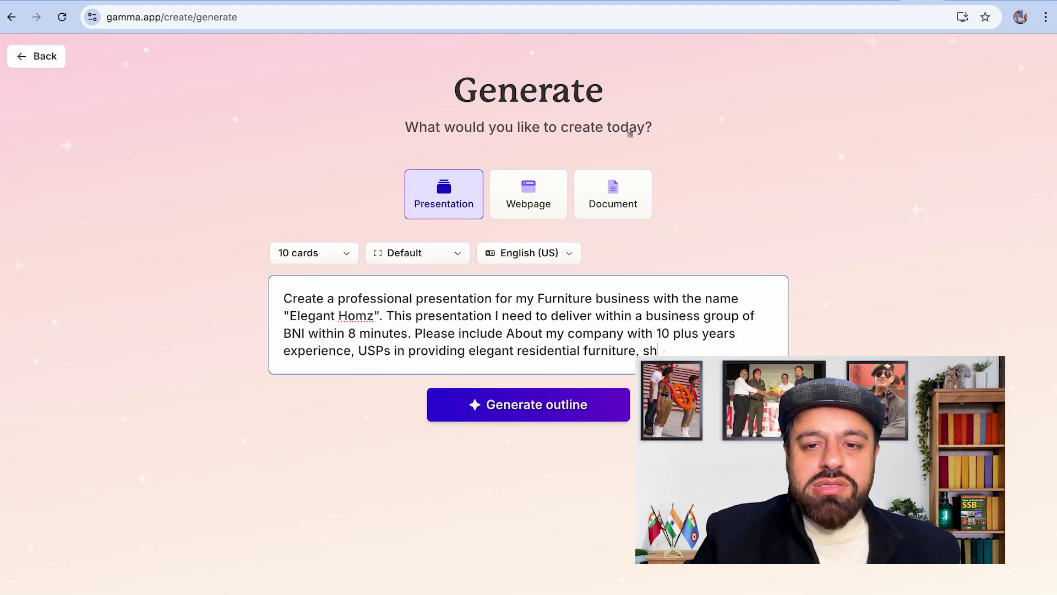
pyautogui.write('owc')
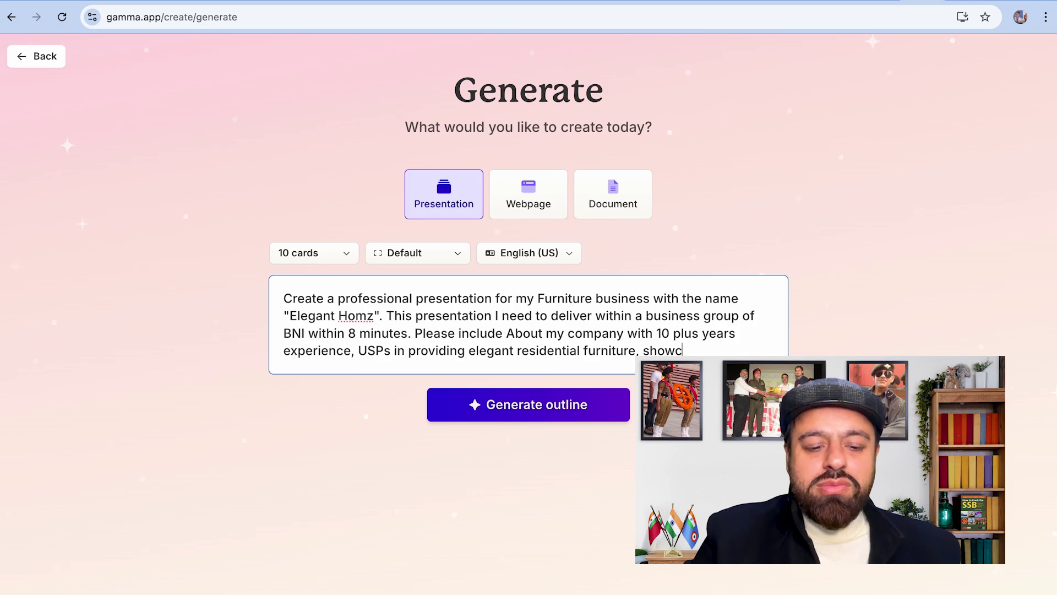
pyautogui.write('ase prodi')
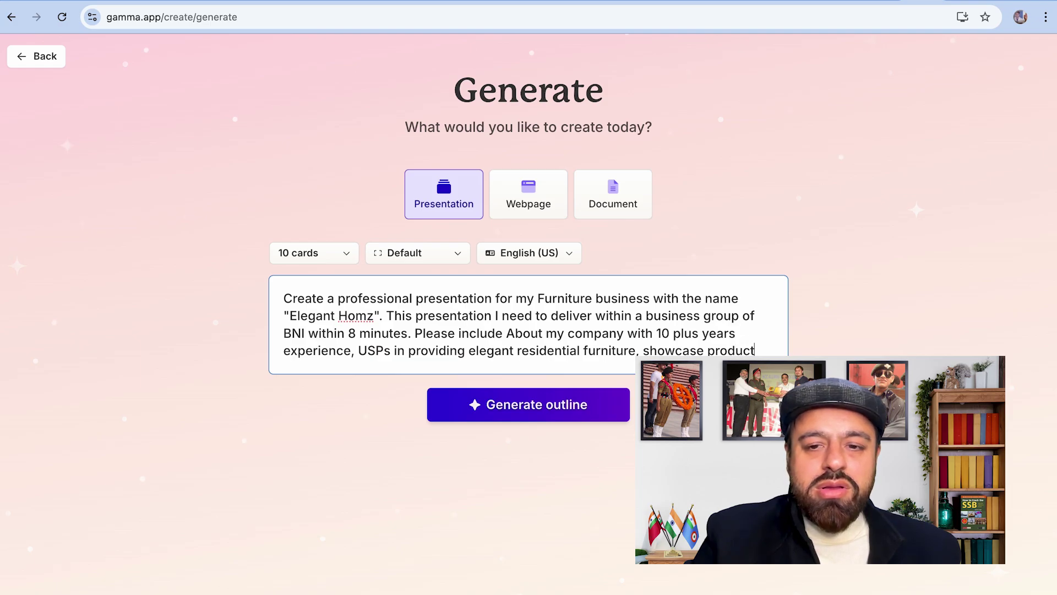
pyautogui.write('cts and')
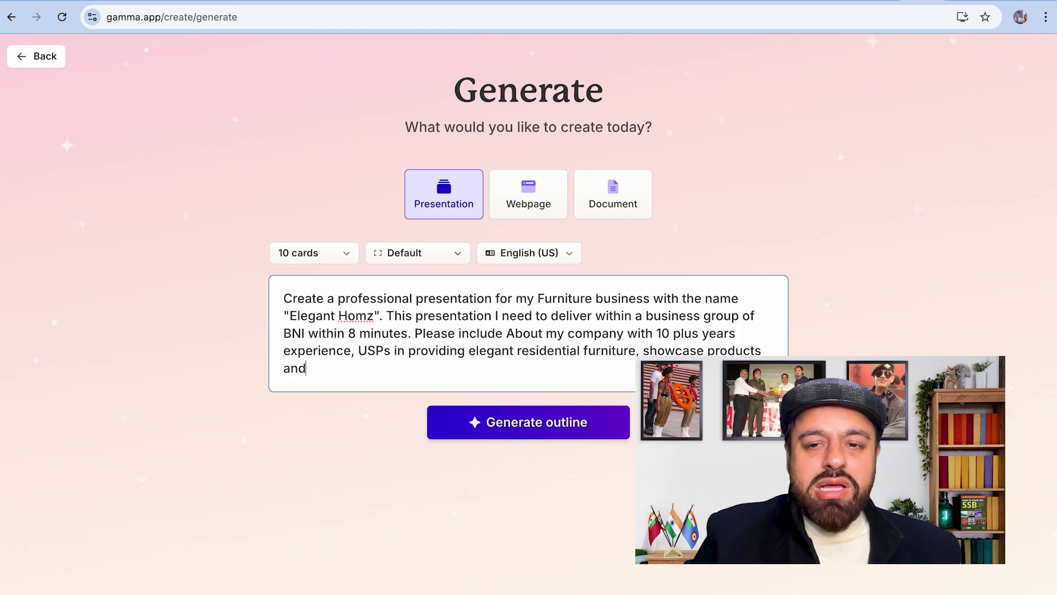
pyautogui.write(' m')
pyautogui.press('BackSpace')
pyautogui.press('BackSpace')
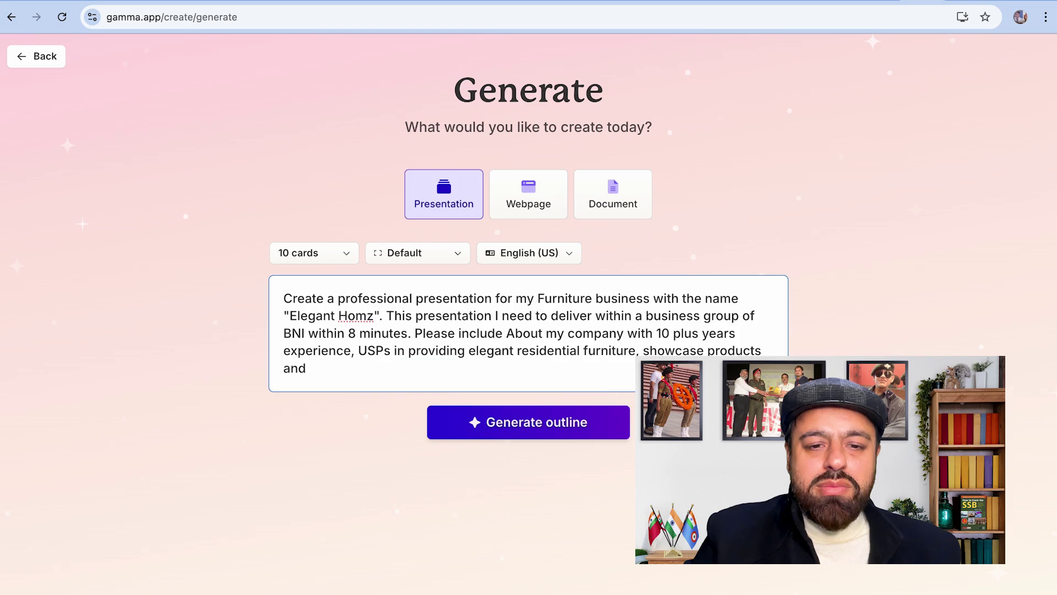
pyautogui.write('my customer ')
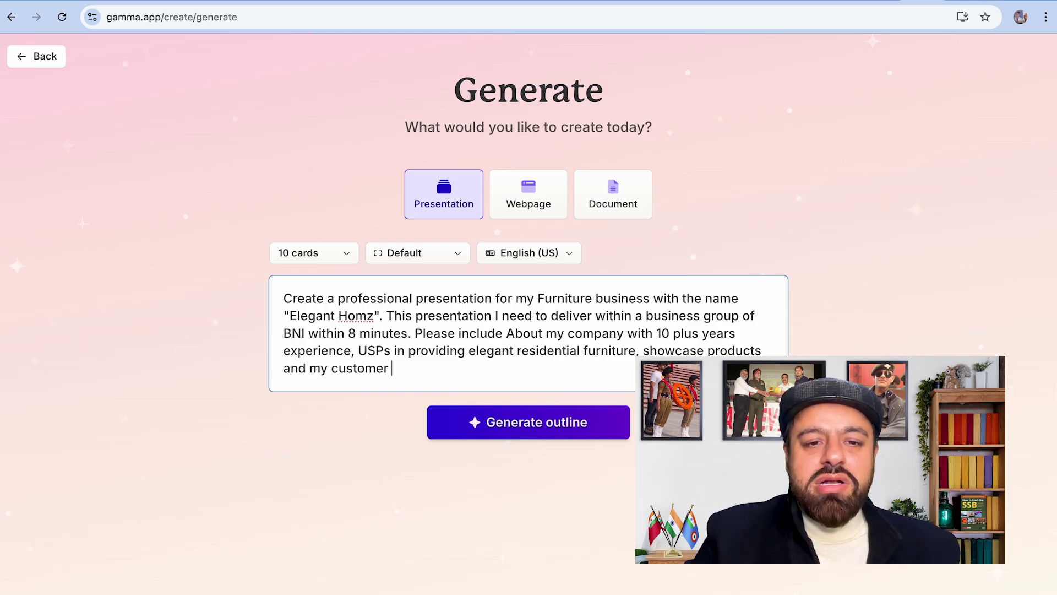
pyautogui.write('testimonials')
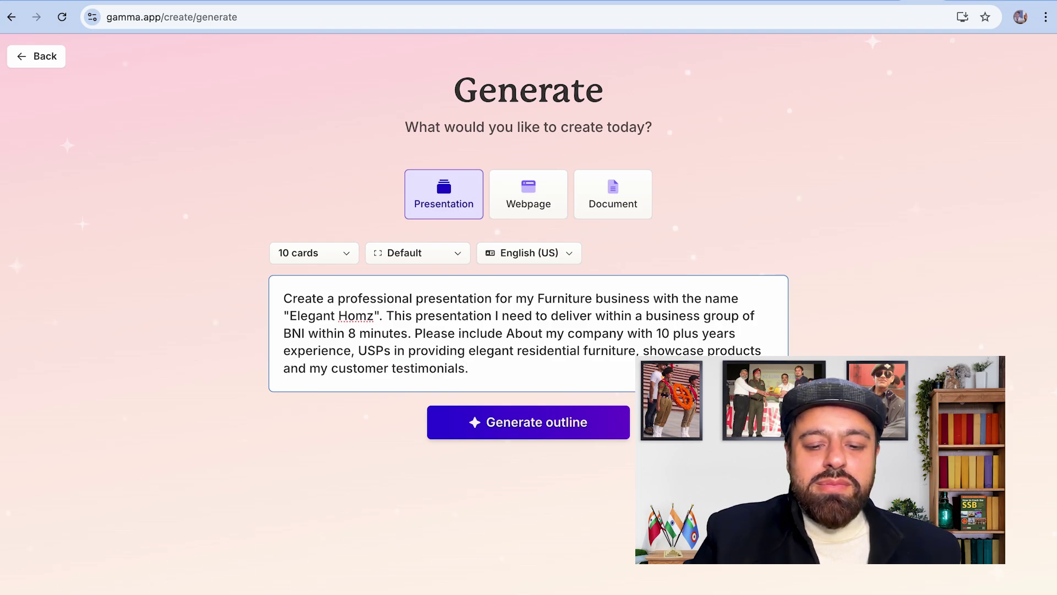
pyautogui.write('. Make i')
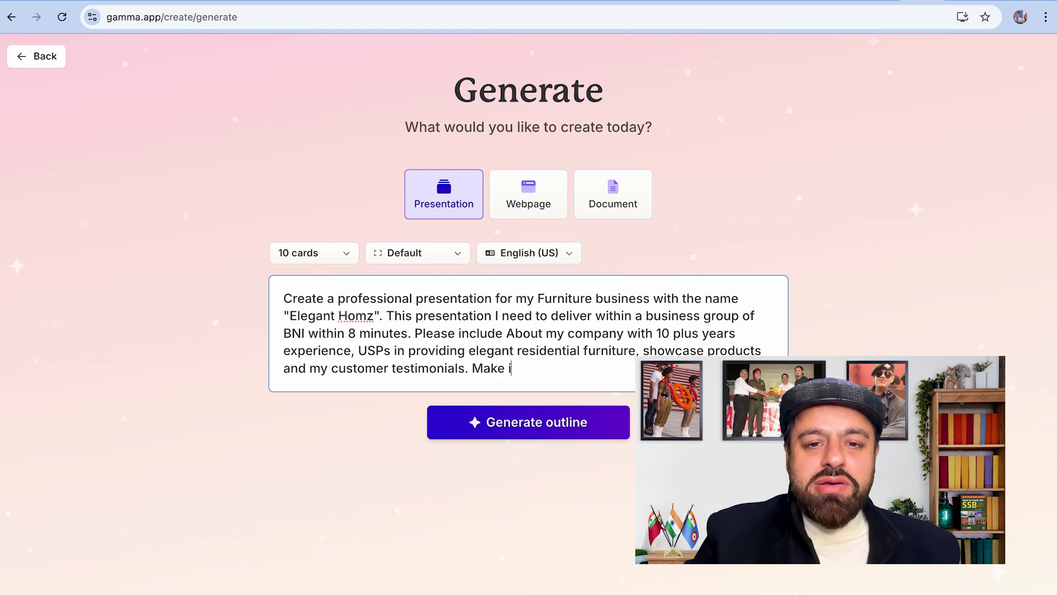
pyautogui.write('t c')
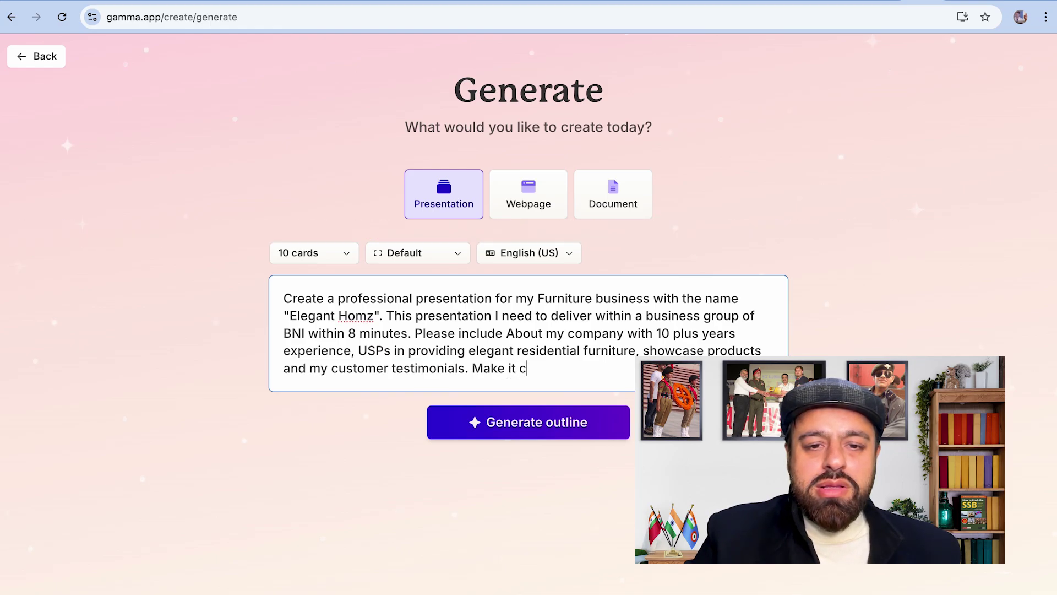
pyautogui.press('BackSpace')
pyautogui.press('BackSpace')
pyautogui.press('BackSpace')
pyautogui.press('BackSpace')
pyautogui.press('BackSpace')
pyautogui.press('BackSpace')
pyautogui.press('BackSpace')
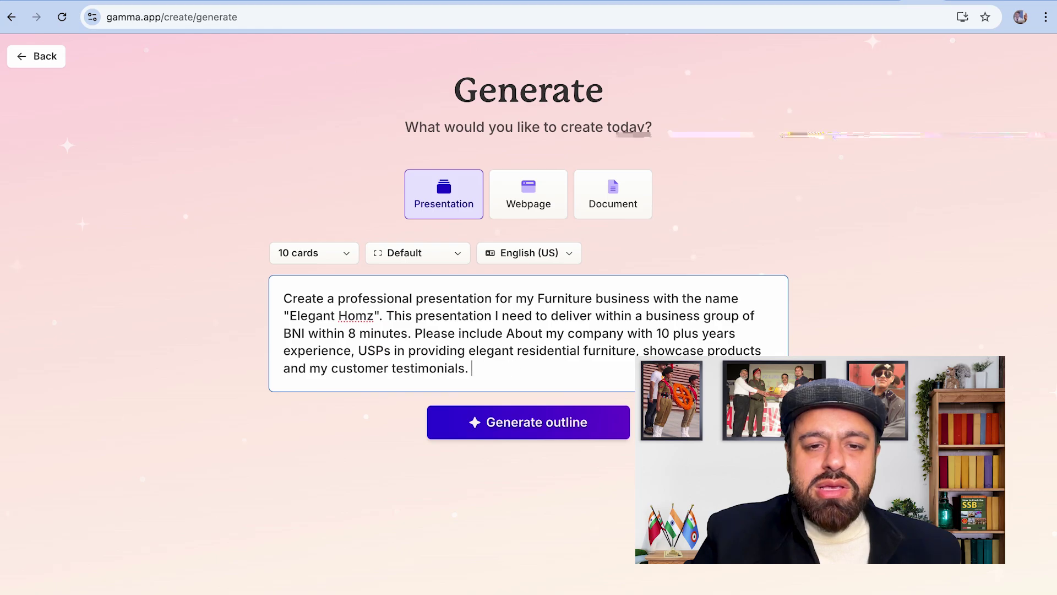
# - End the prompt with "Keep the text little, precise & tight with more of images." and generate the outline
pyautogui.write('Keep')
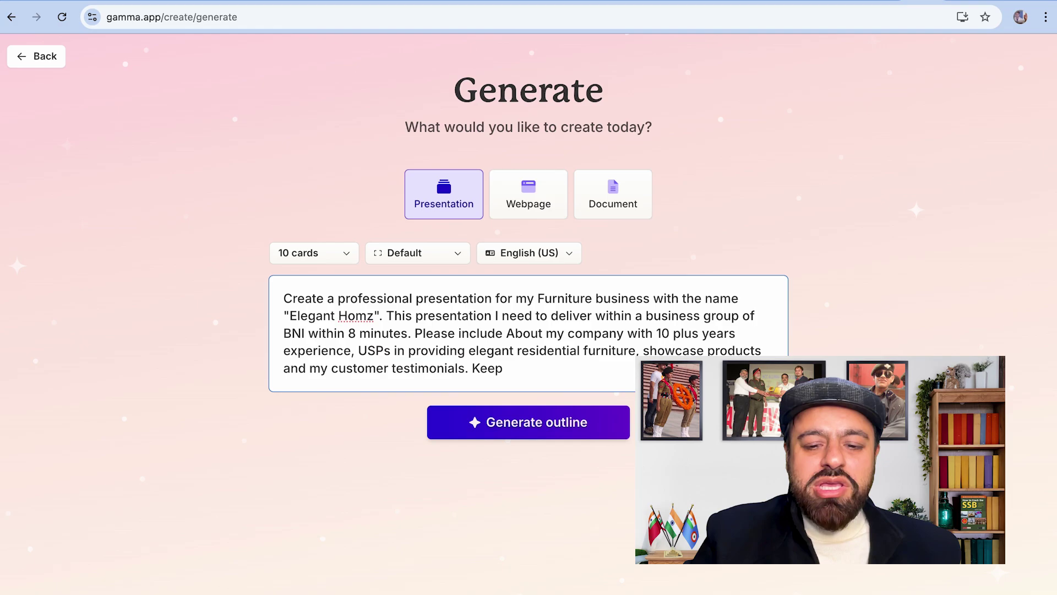
pyautogui.write('t')
pyautogui.write('the text ')
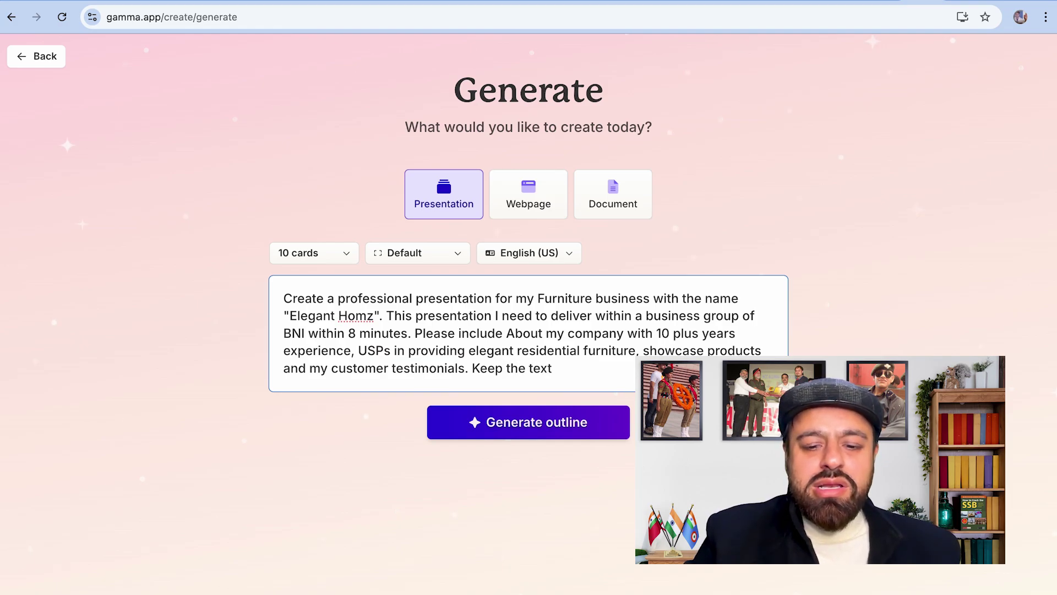
pyautogui.write('little ')
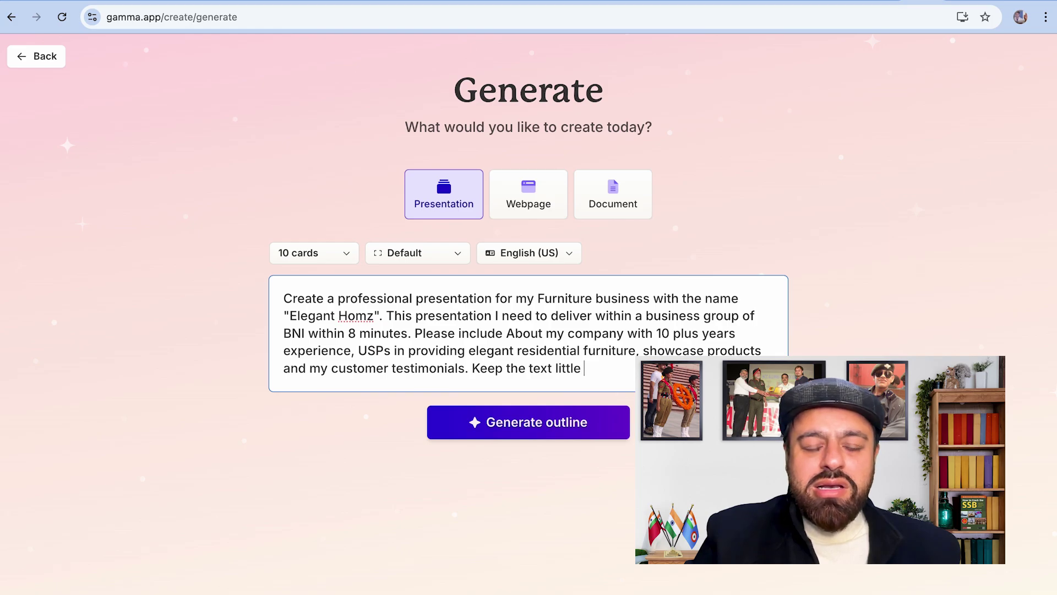
pyautogui.write('&')
pyautogui.press('BackSpace')
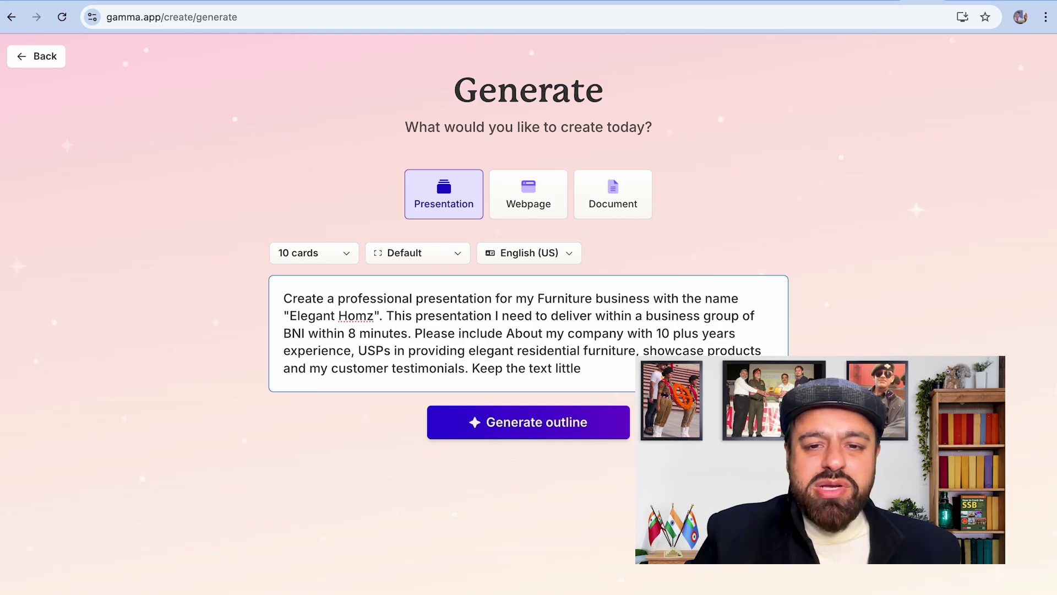
pyautogui.write(', pr')
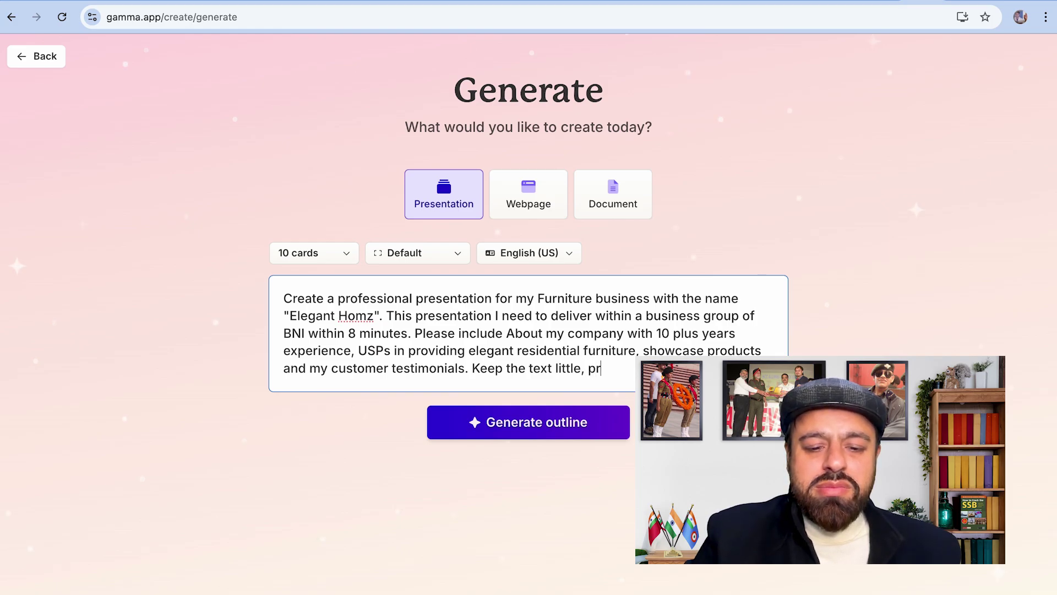
pyautogui.write('ecise')
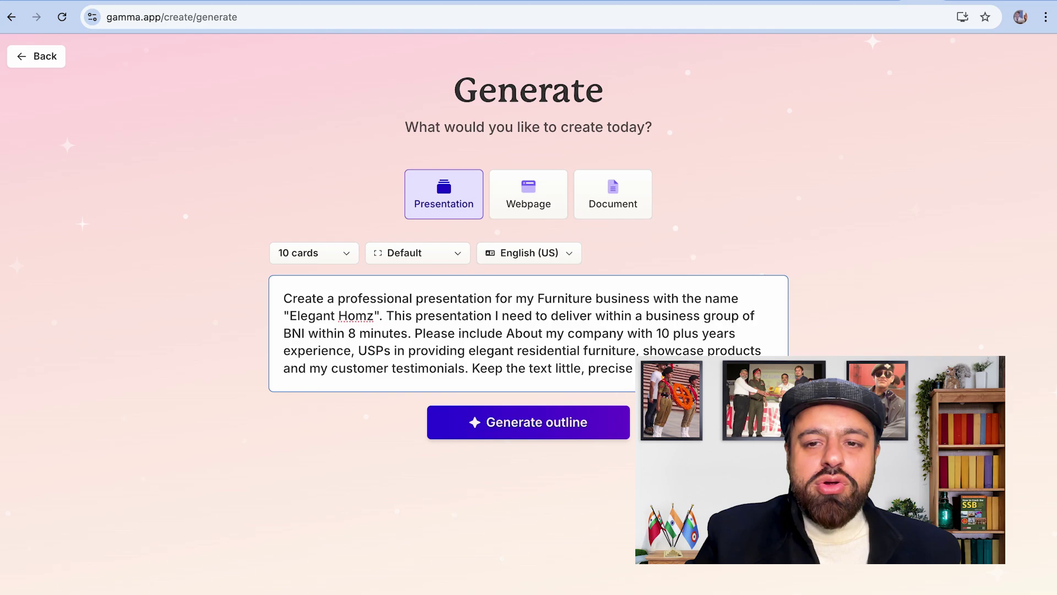
pyautogui.write('ages.')
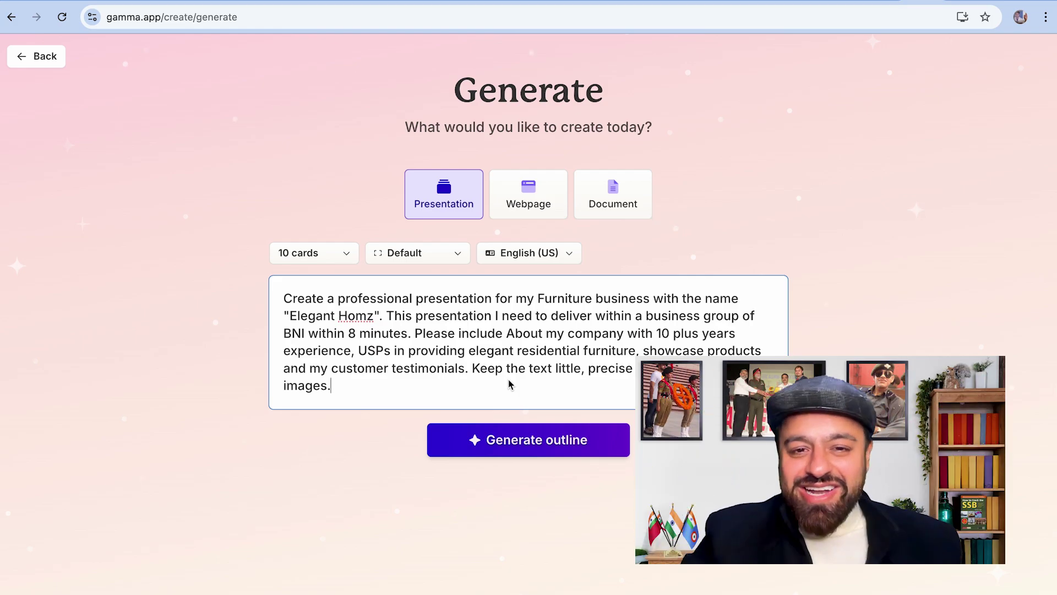
pyautogui.click(524, 441)
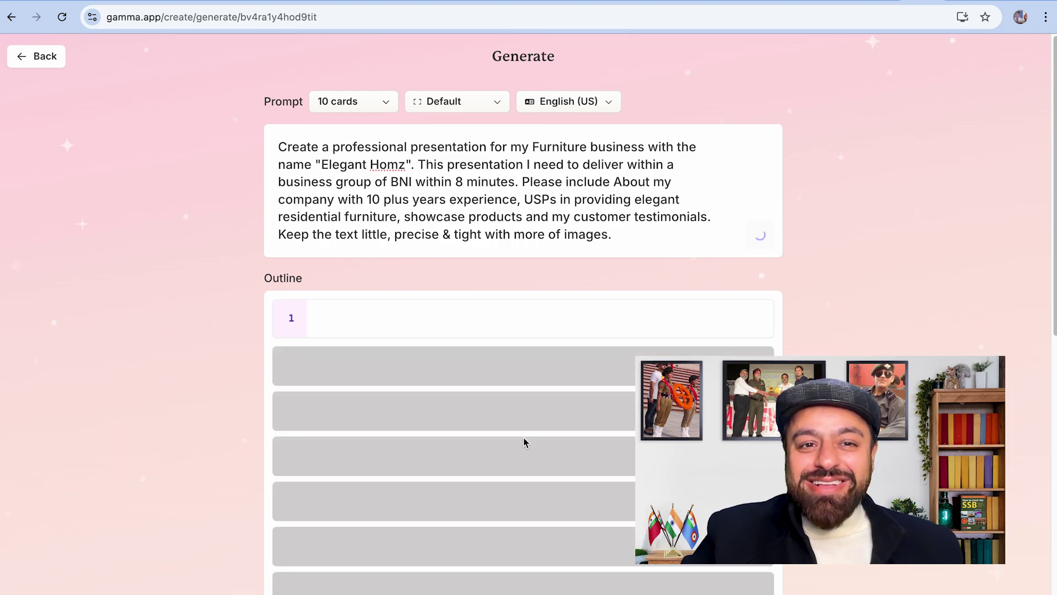
# - Review all card titles in the generated outline and continue to the theme selection
pyautogui.scroll(-3, 523, 440)
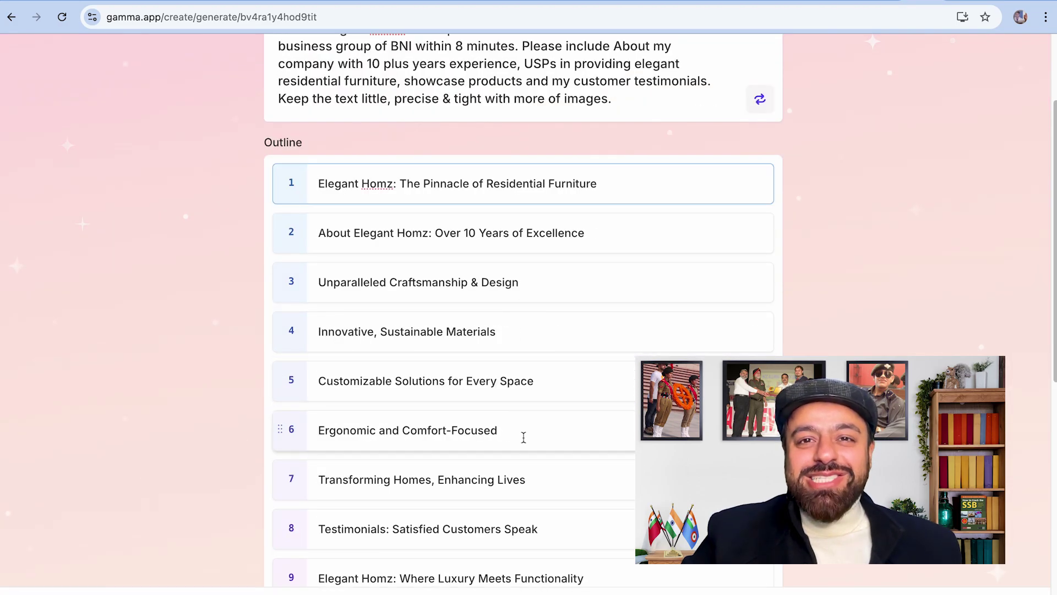
pyautogui.scroll(1, 524, 438)
pyautogui.scroll(-3, 524, 438)
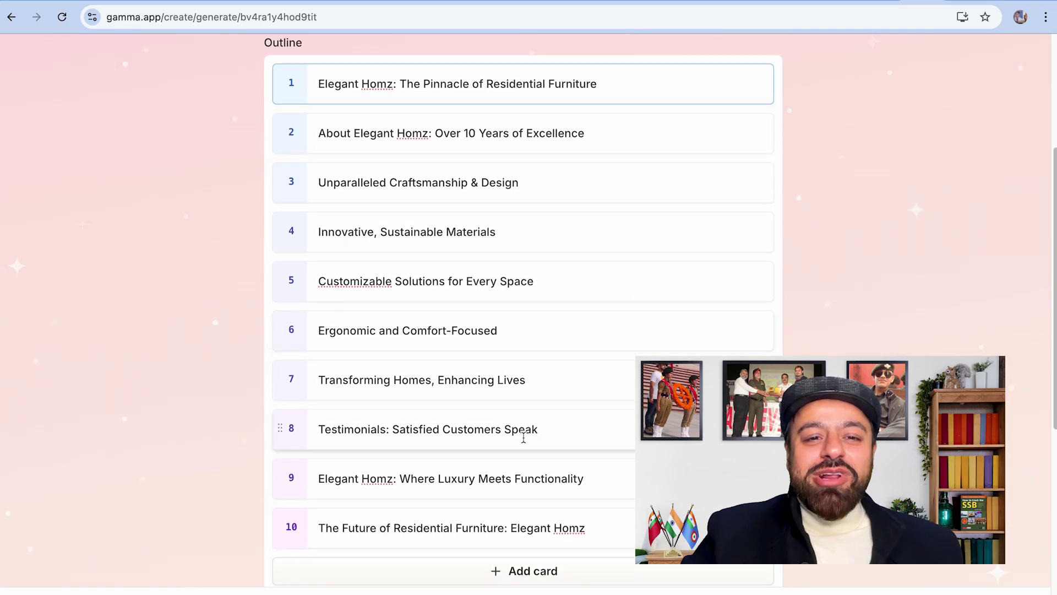
pyautogui.scroll(1, 524, 437)
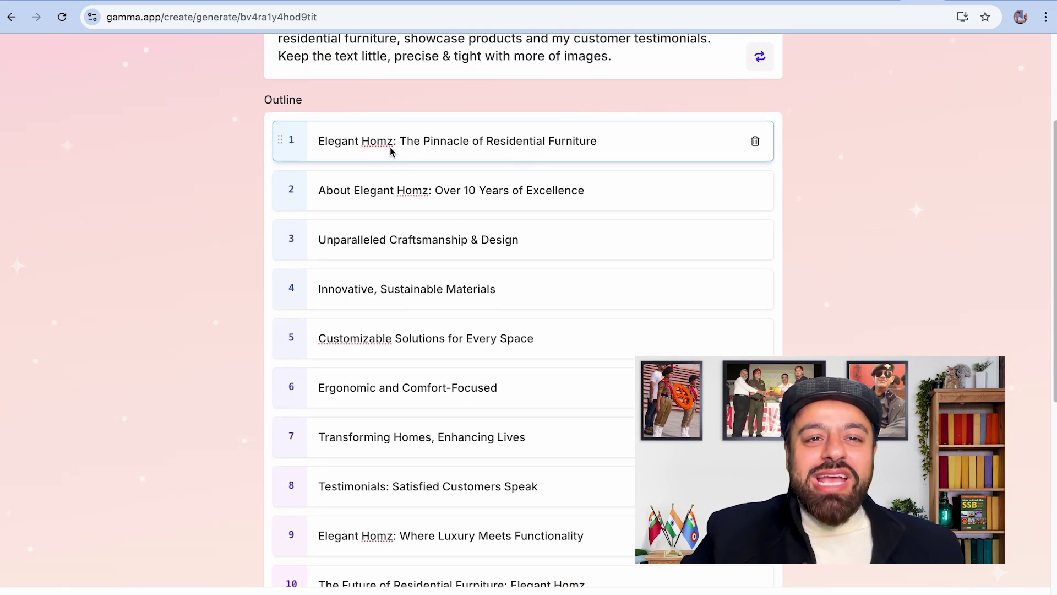
pyautogui.scroll(-3, 450, 398)
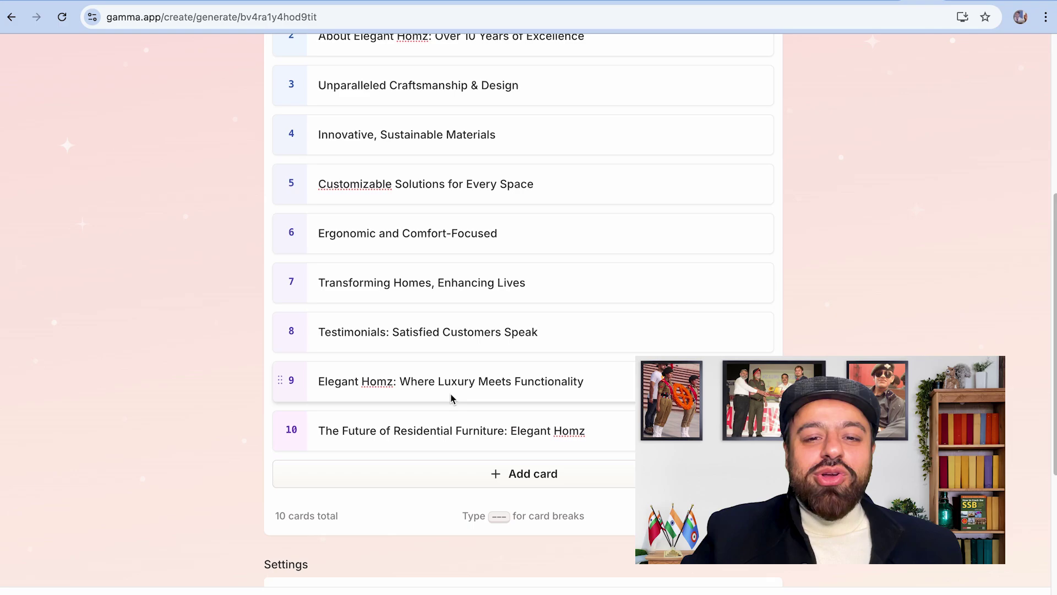
pyautogui.scroll(4, 450, 398)
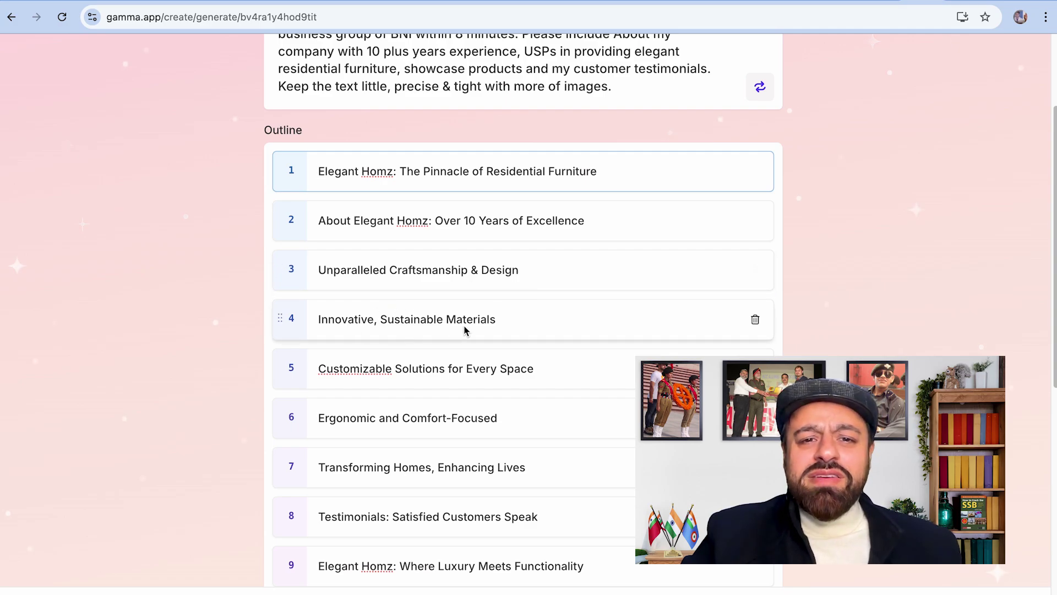
pyautogui.scroll(-2, 470, 330)
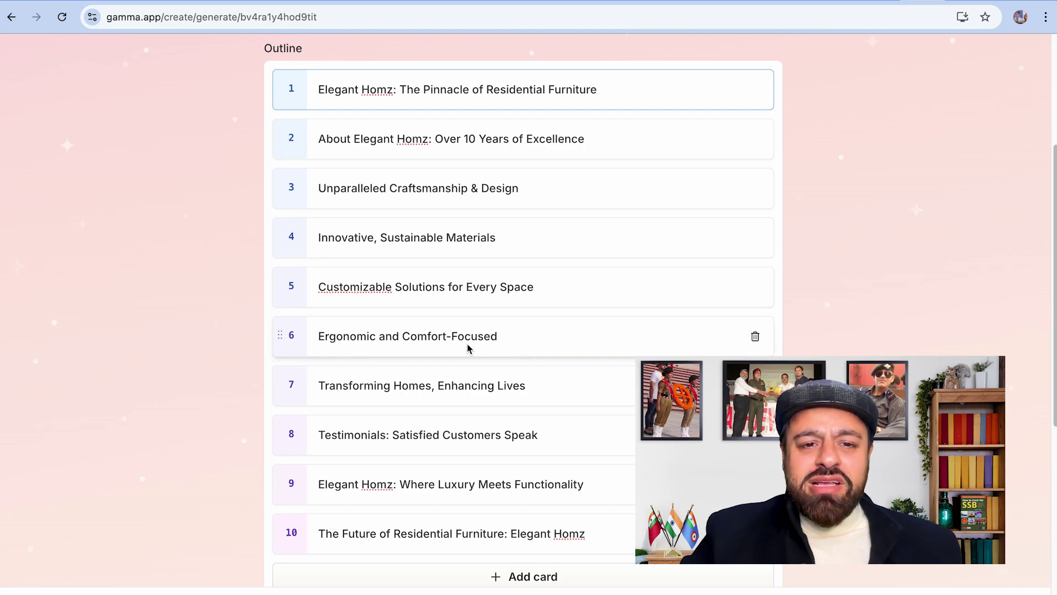
pyautogui.scroll(-2, 438, 391)
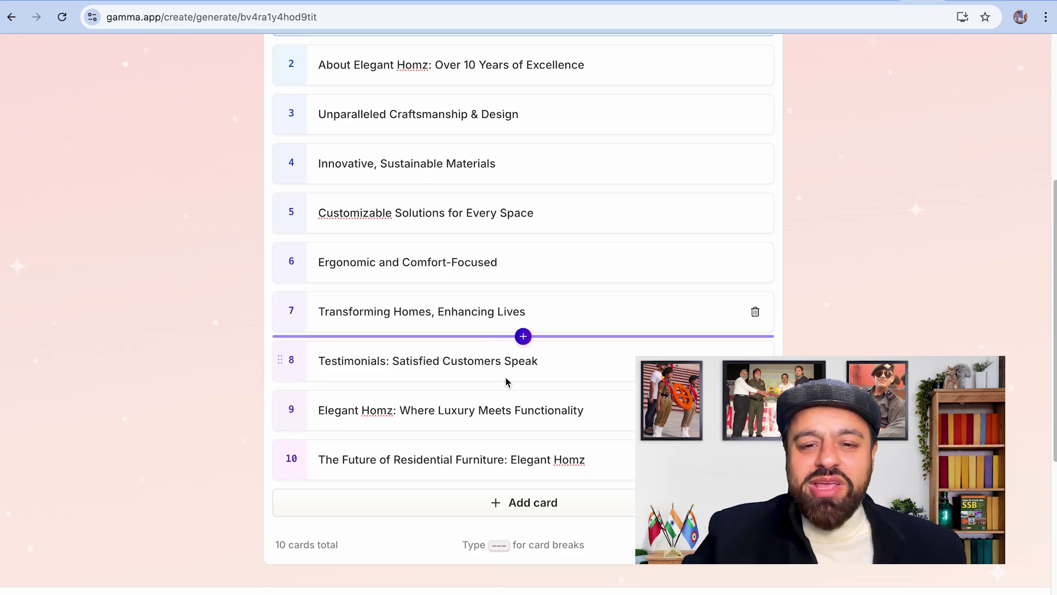
pyautogui.scroll(-1, 507, 381)
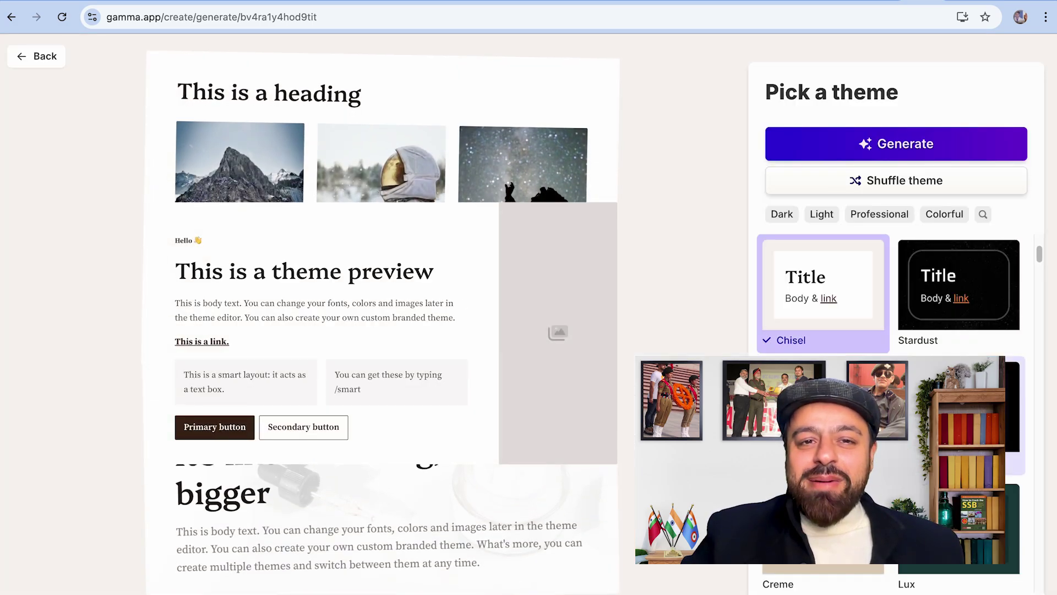
# - Browse the available themes and filter them to the Professional category
pyautogui.scroll(-2, 958, 416)
pyautogui.scroll(4, 892, 297)
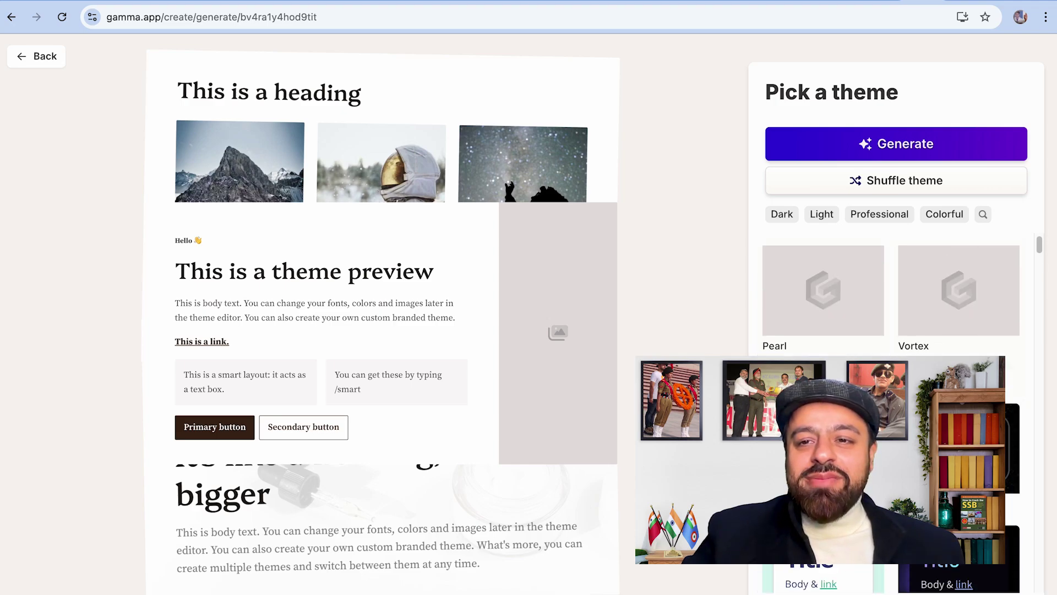
pyautogui.scroll(-8, 892, 330)
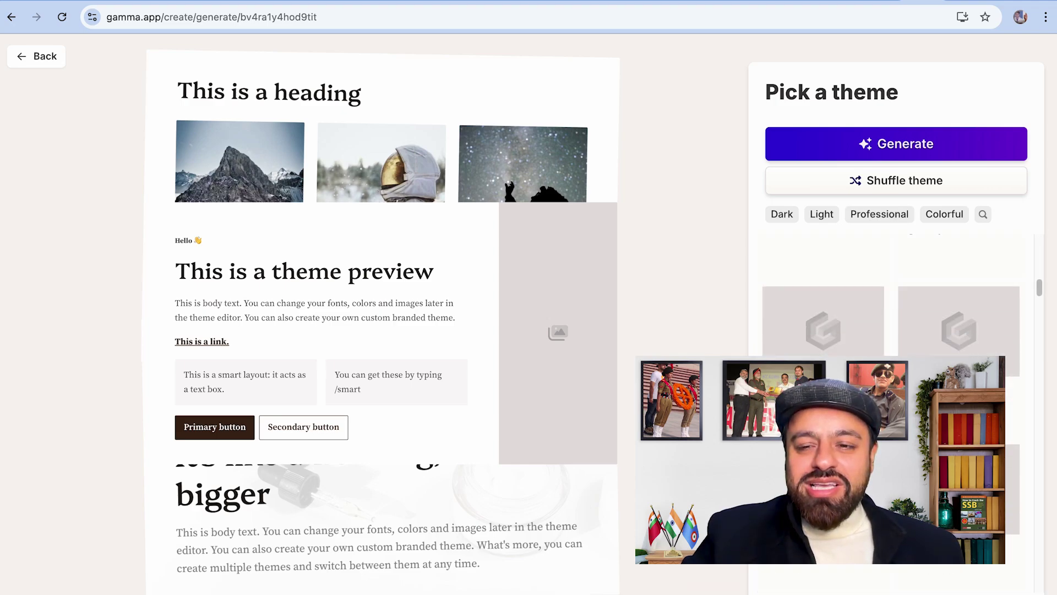
pyautogui.scroll(7, 890, 215)
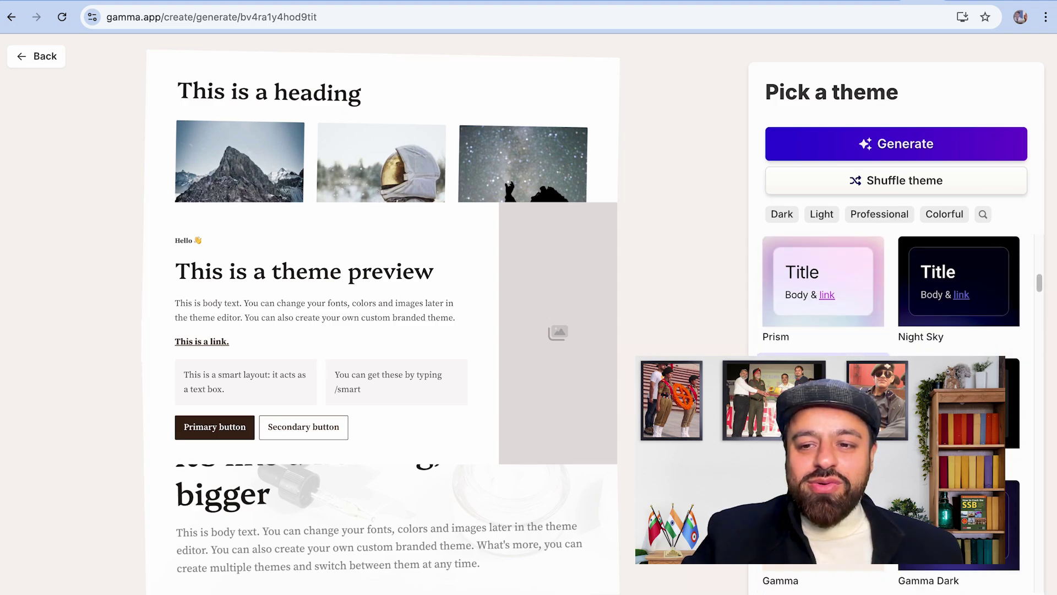
pyautogui.click(891, 215)
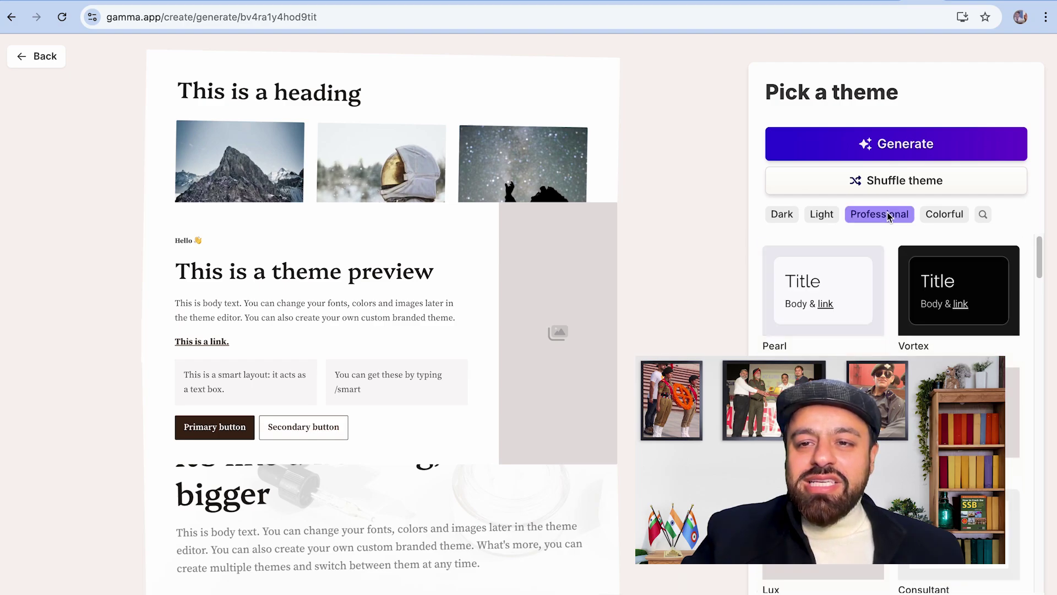
pyautogui.scroll(-5, 891, 302)
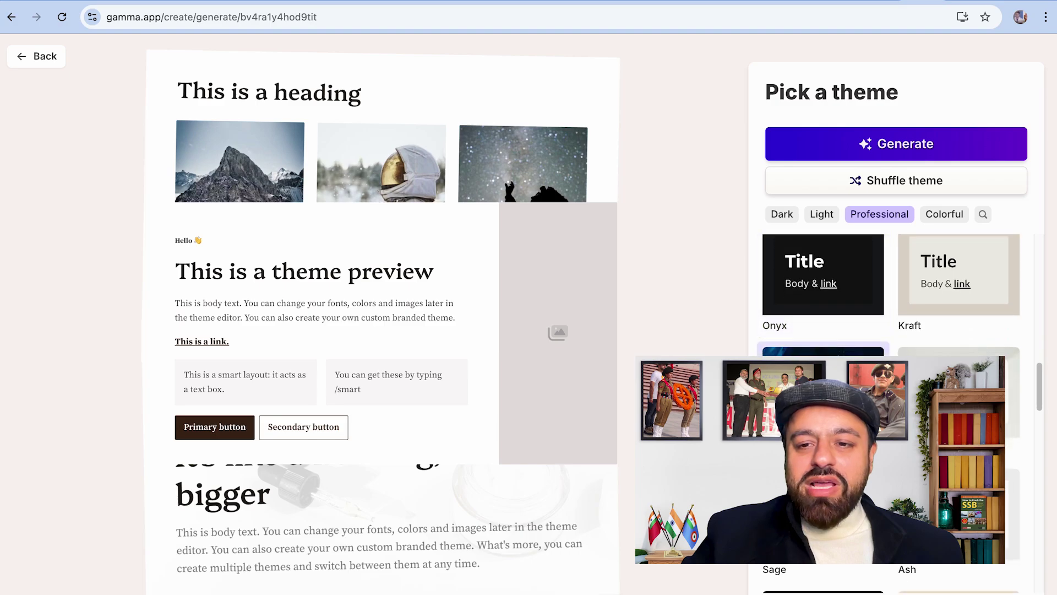
pyautogui.scroll(15, 826, 396)
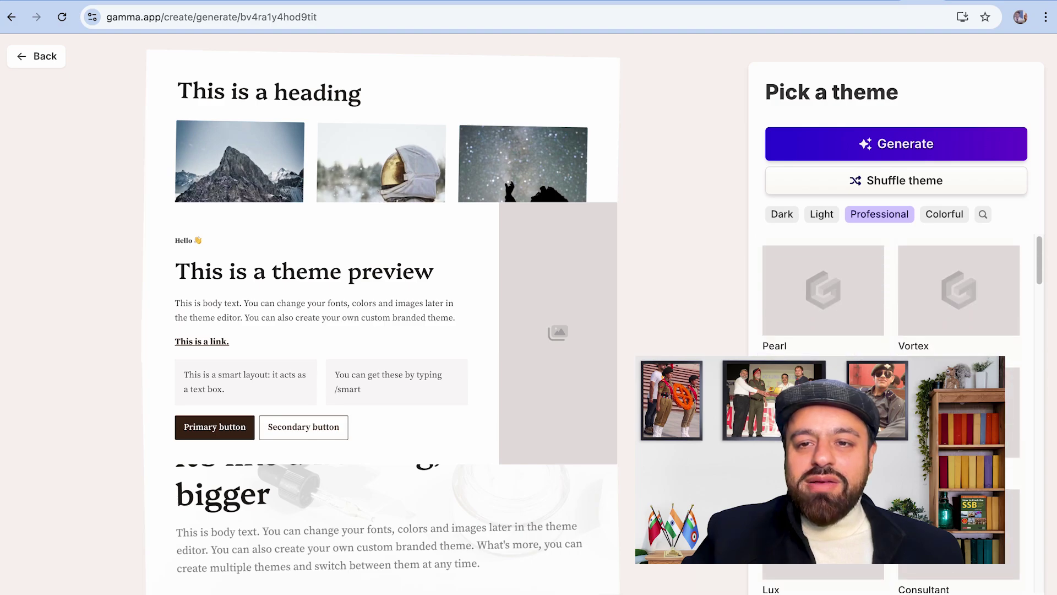
# - Include Dark themes in the filter, choose the beige theme with the cream card and brown accents, and generate the presentation
pyautogui.click(783, 214)
pyautogui.scroll(-10, 900, 320)
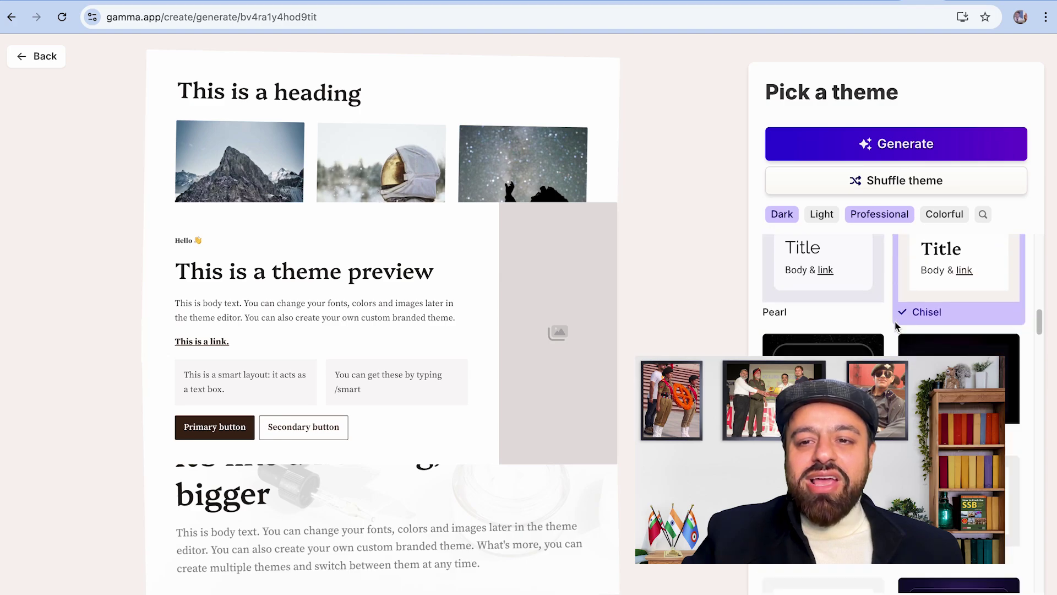
pyautogui.scroll(-5, 895, 326)
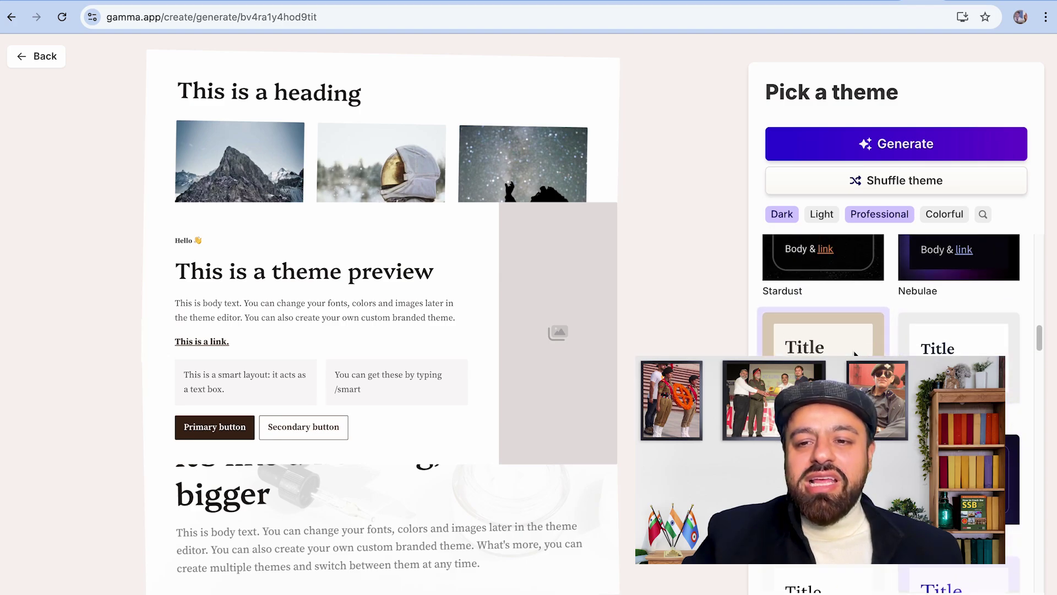
pyautogui.scroll(14, 856, 354)
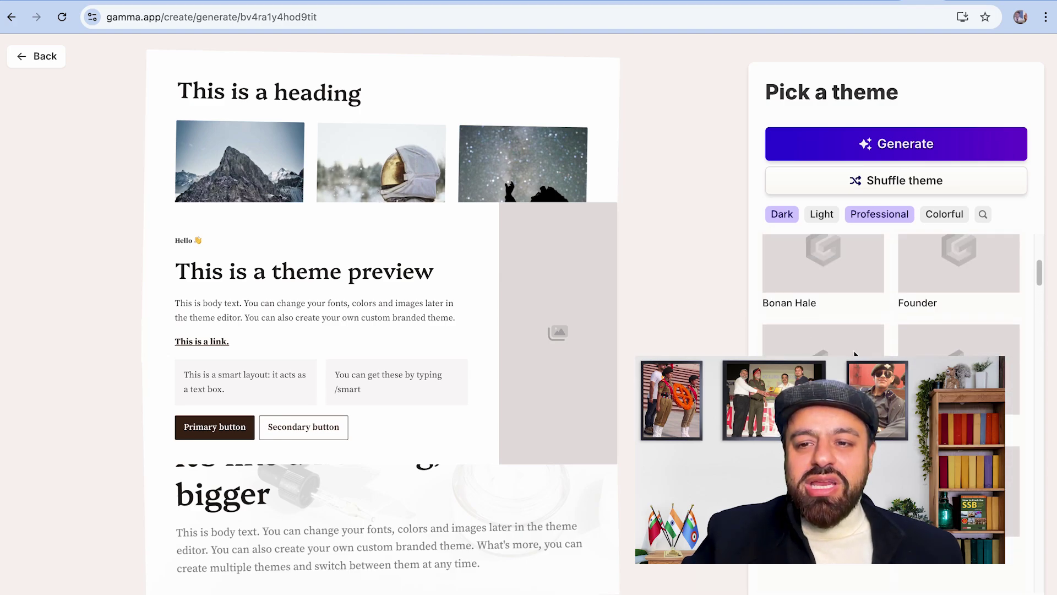
pyautogui.scroll(-14, 855, 354)
pyautogui.click(855, 353)
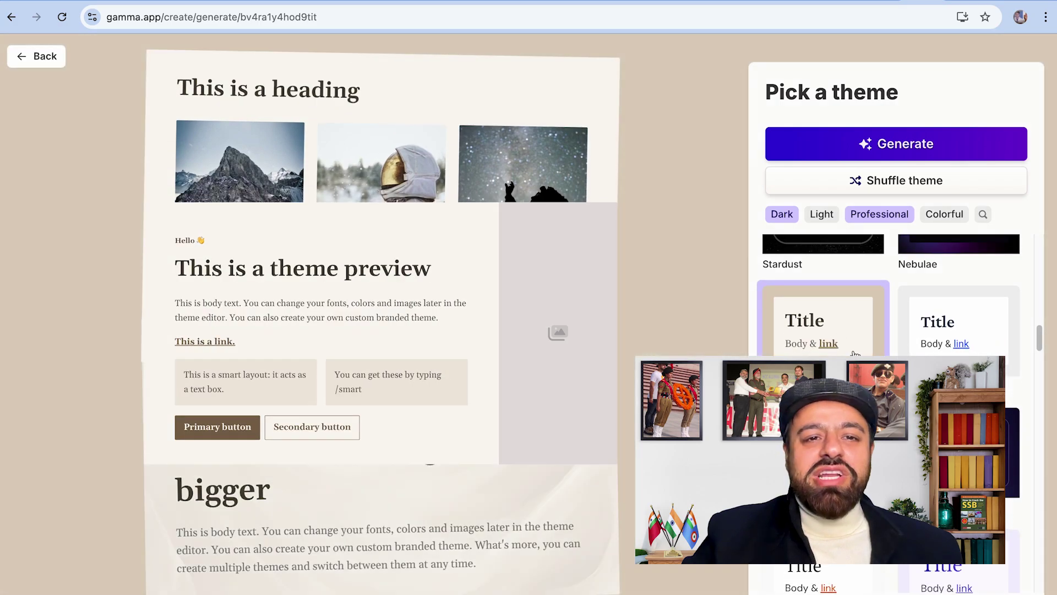
pyautogui.click(897, 145)
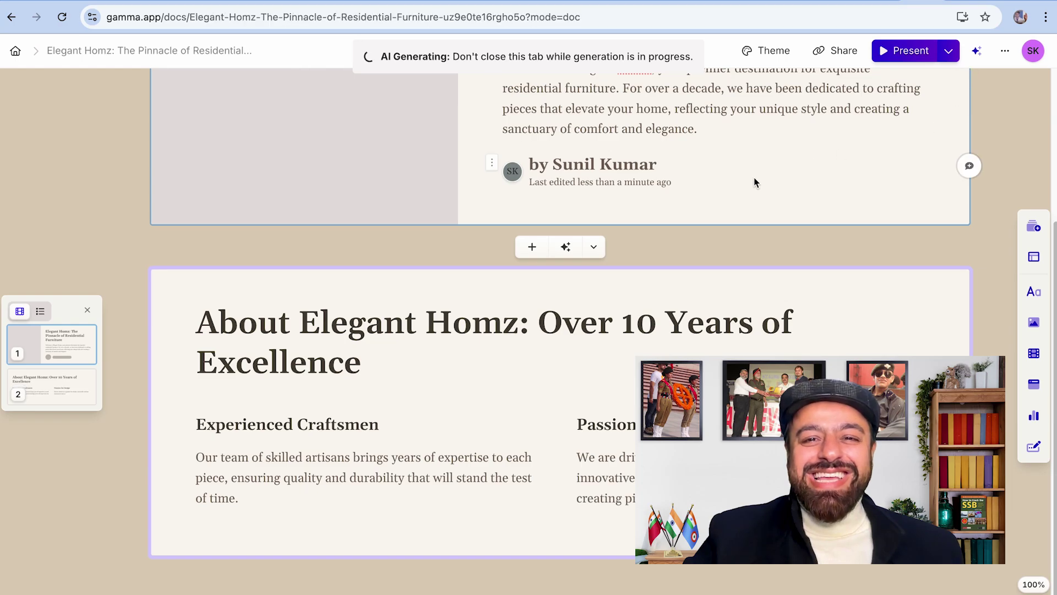
# - Review the generated presentation's images, layouts and text from the title card through the closing card
pyautogui.scroll(10, 754, 177)
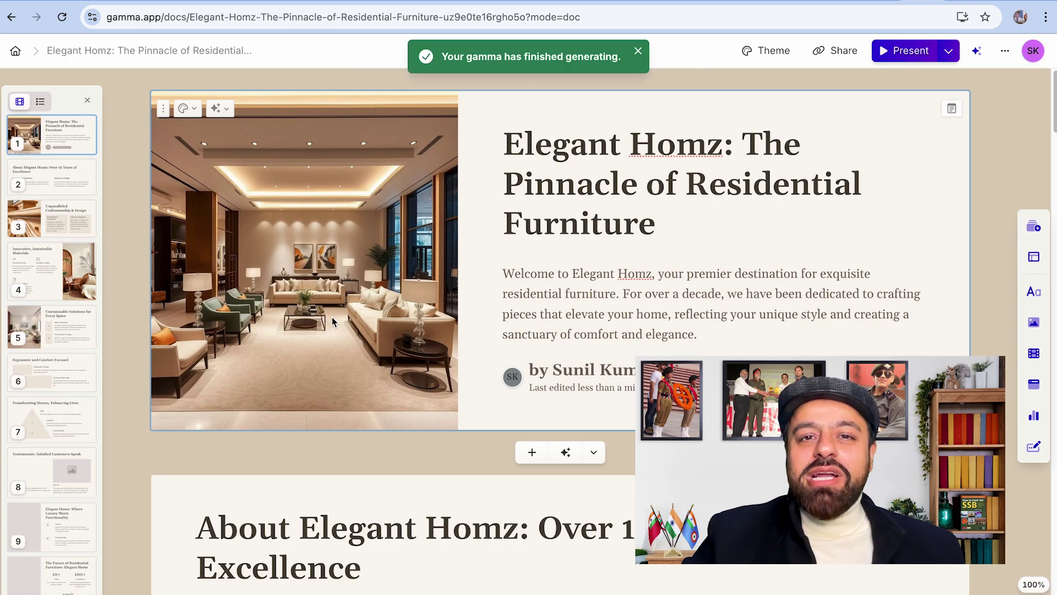
pyautogui.scroll(-1, 332, 322)
pyautogui.scroll(1, 332, 323)
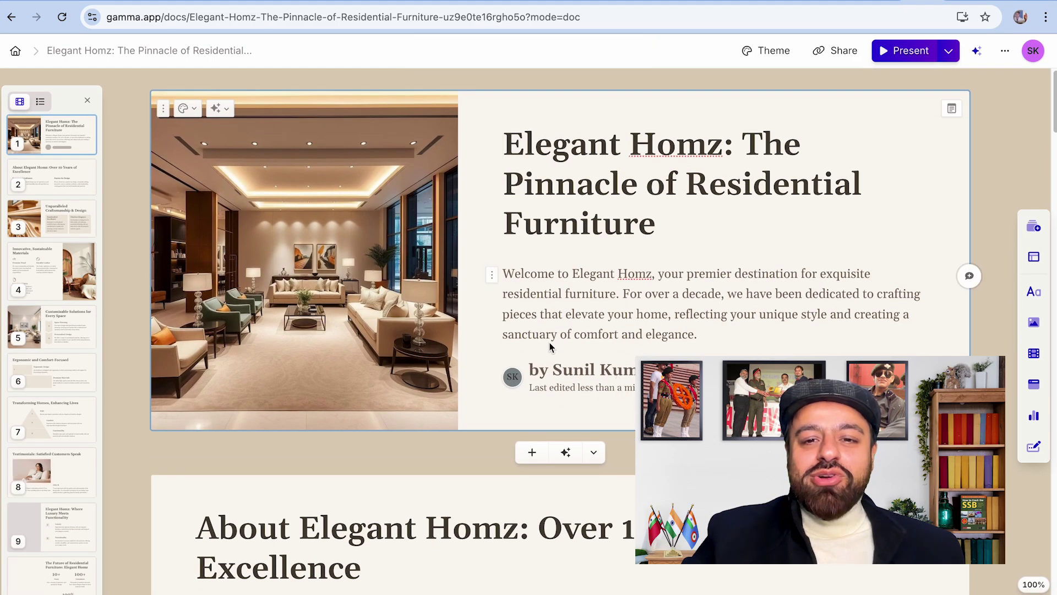
pyautogui.scroll(-7, 594, 228)
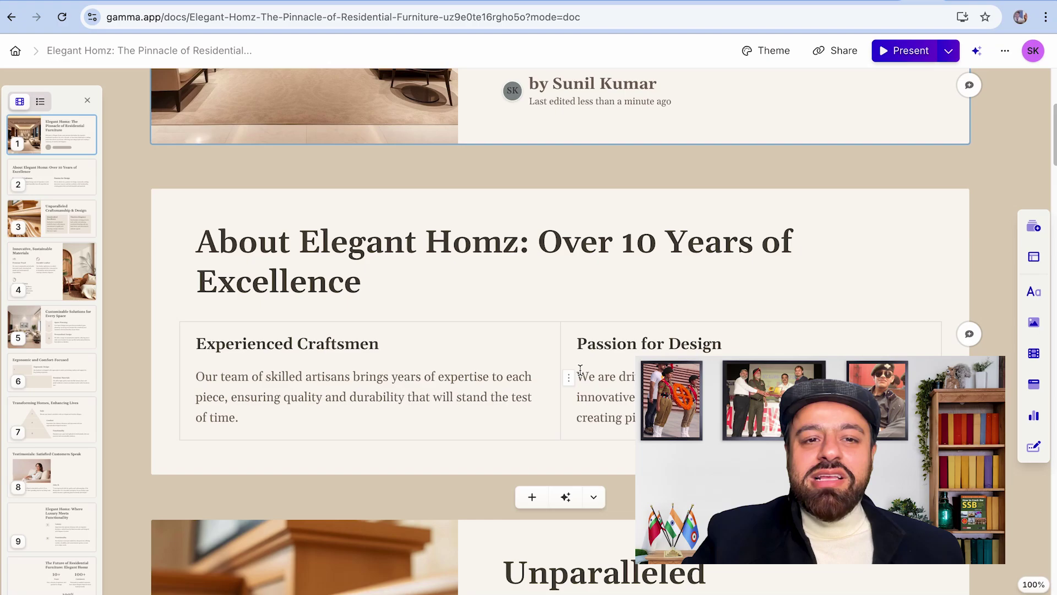
pyautogui.scroll(-5, 580, 370)
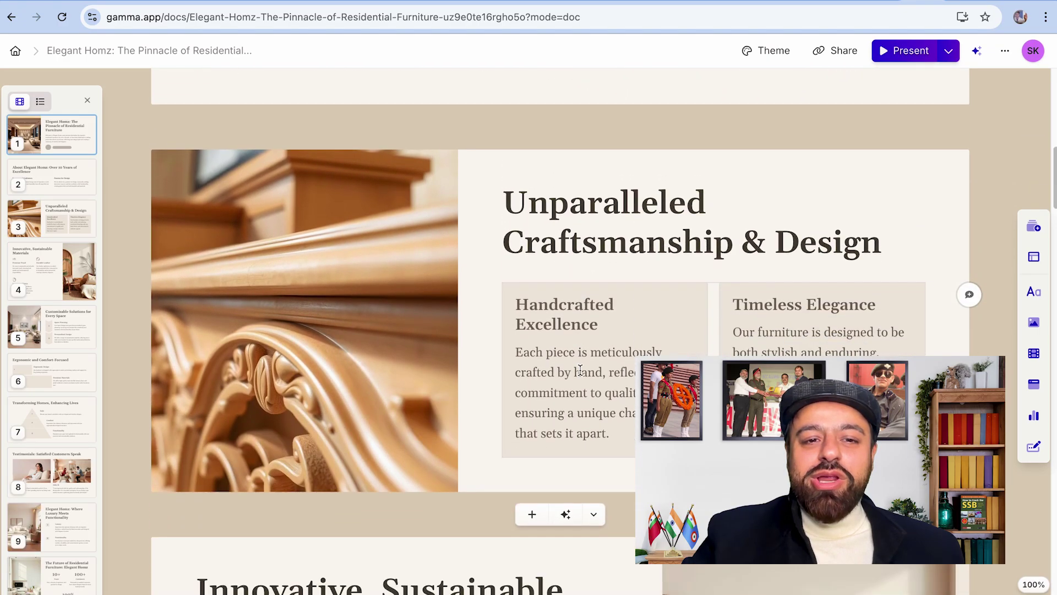
pyautogui.scroll(-8, 580, 370)
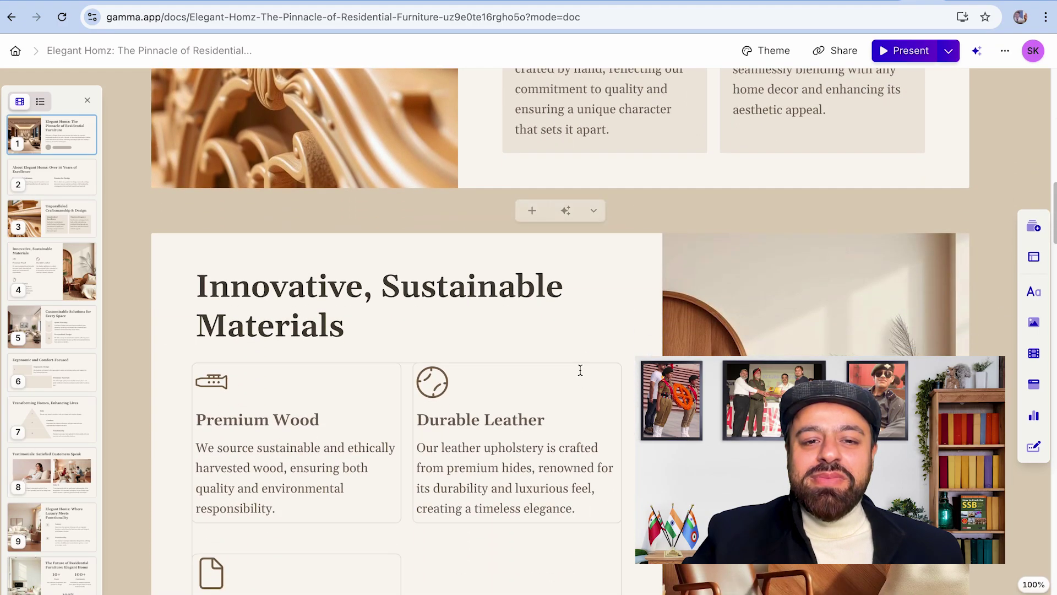
pyautogui.scroll(-18, 581, 370)
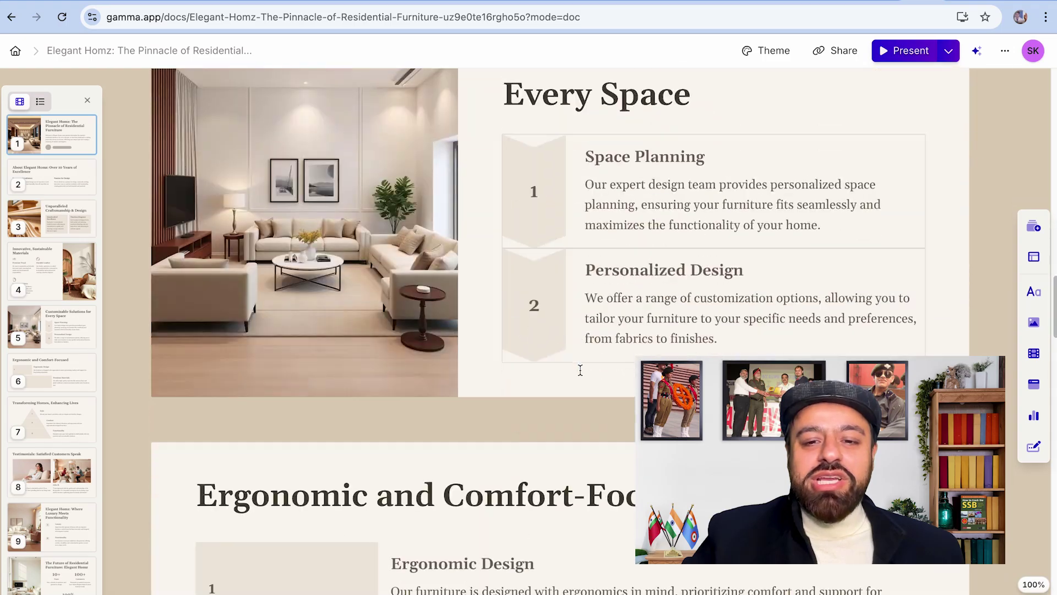
pyautogui.scroll(-20, 580, 370)
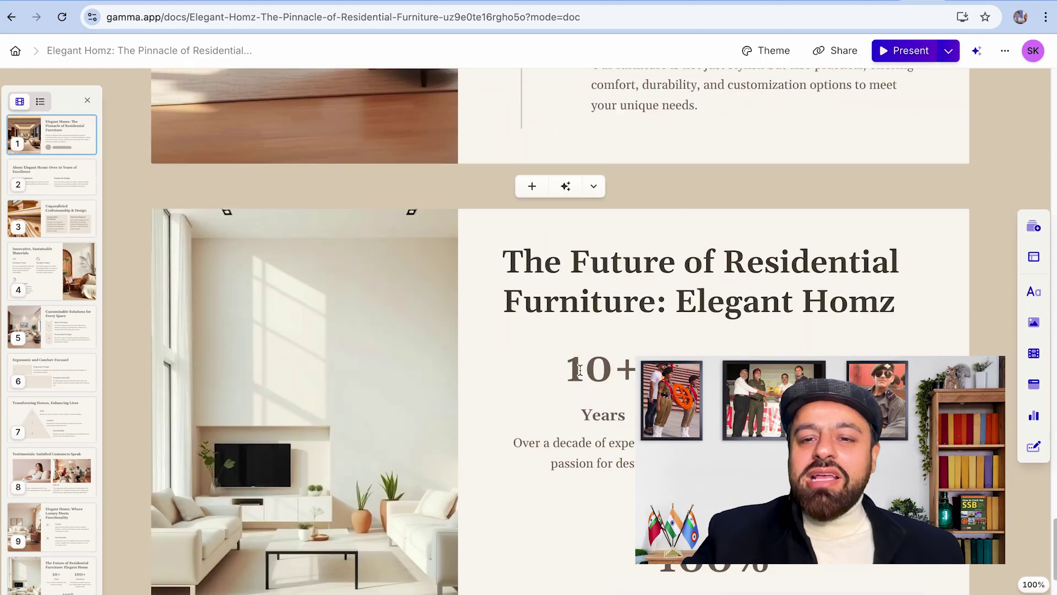
pyautogui.scroll(-8, 580, 370)
pyautogui.scroll(20, 580, 370)
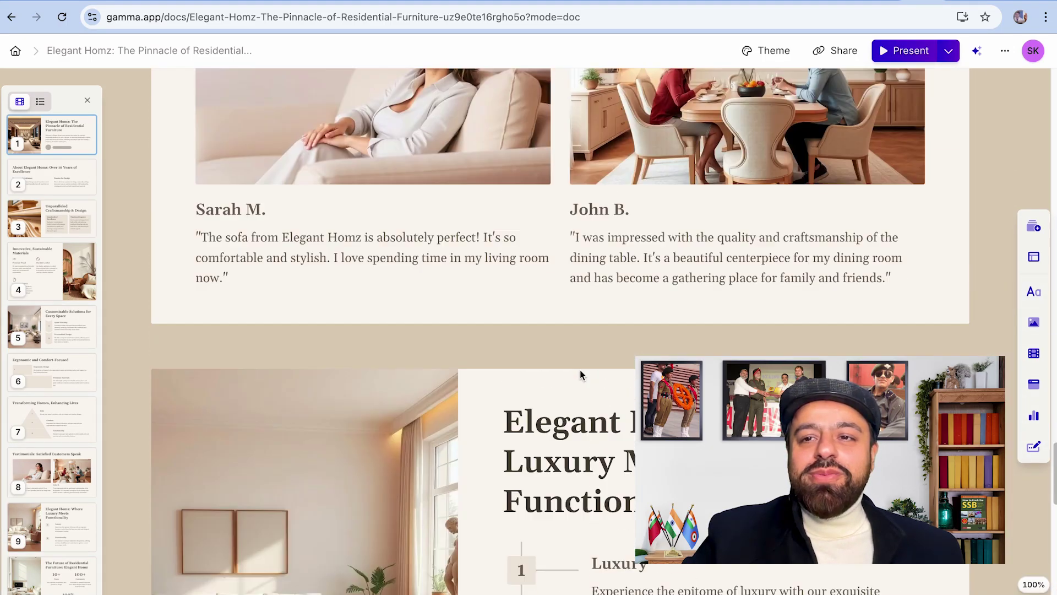
pyautogui.scroll(8, 817, 146)
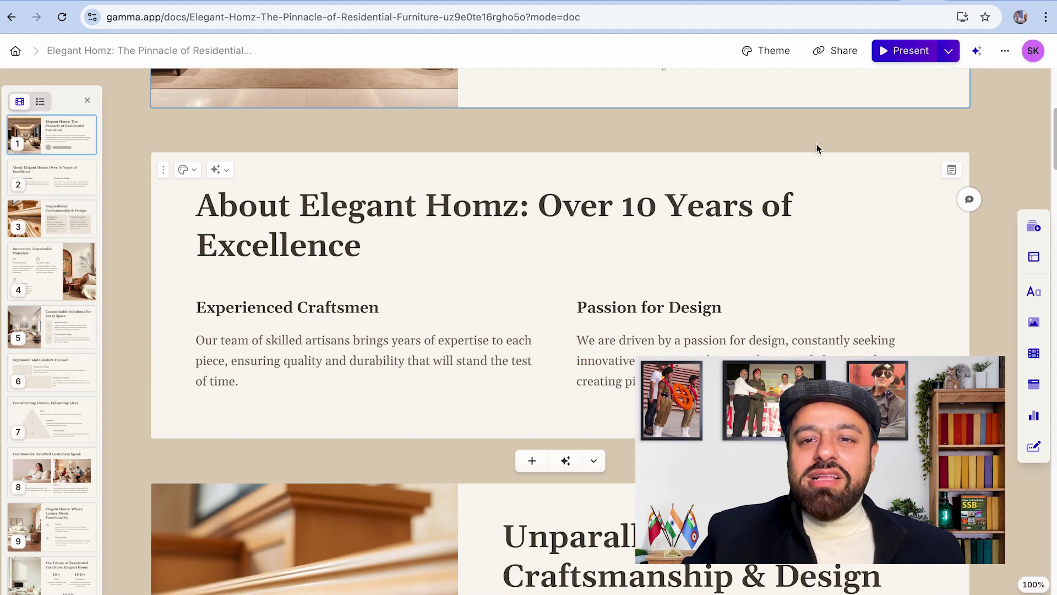
# - Export all cards to PowerPoint and open the downloaded file in Keynote
pyautogui.click(1005, 52)
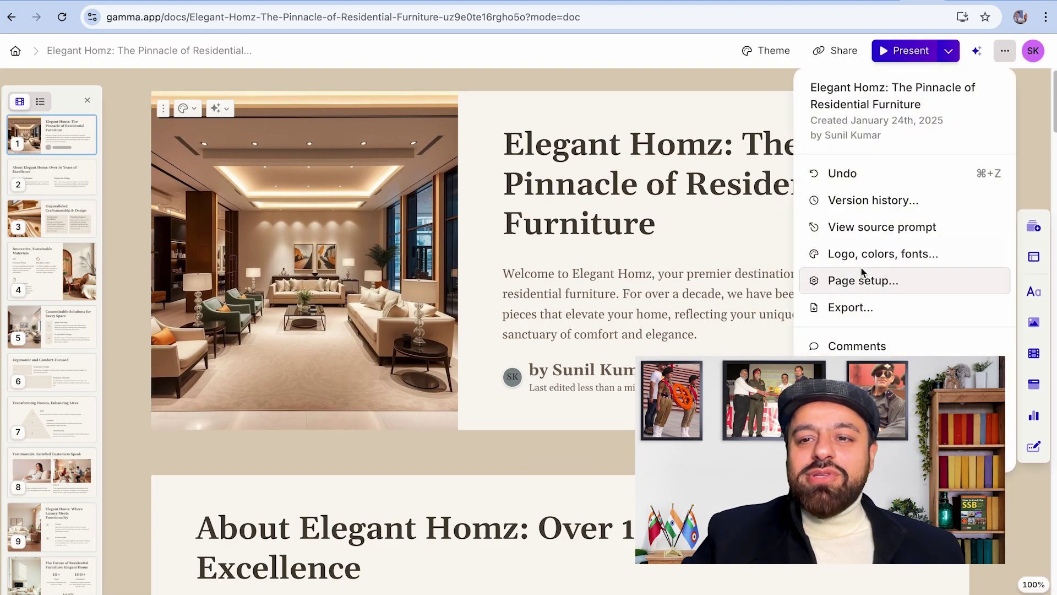
pyautogui.click(949, 52)
pyautogui.click(952, 55)
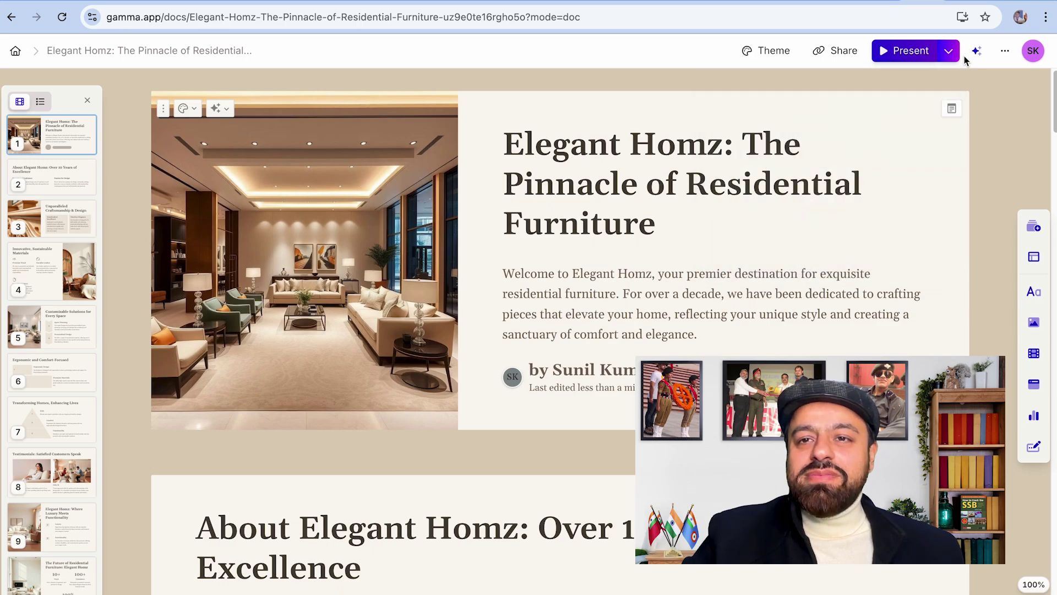
pyautogui.click(1003, 52)
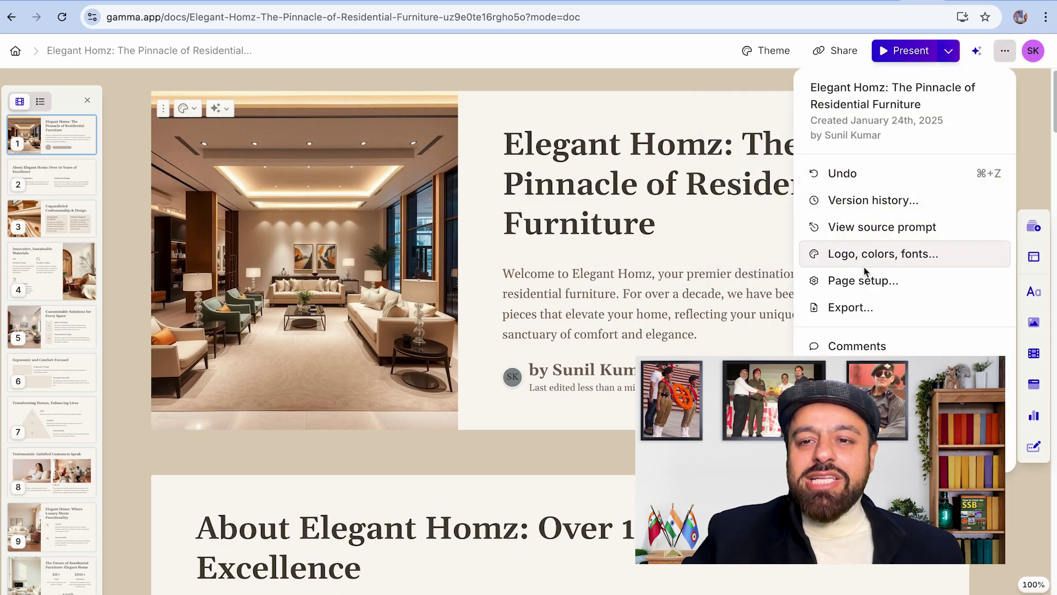
pyautogui.click(850, 307)
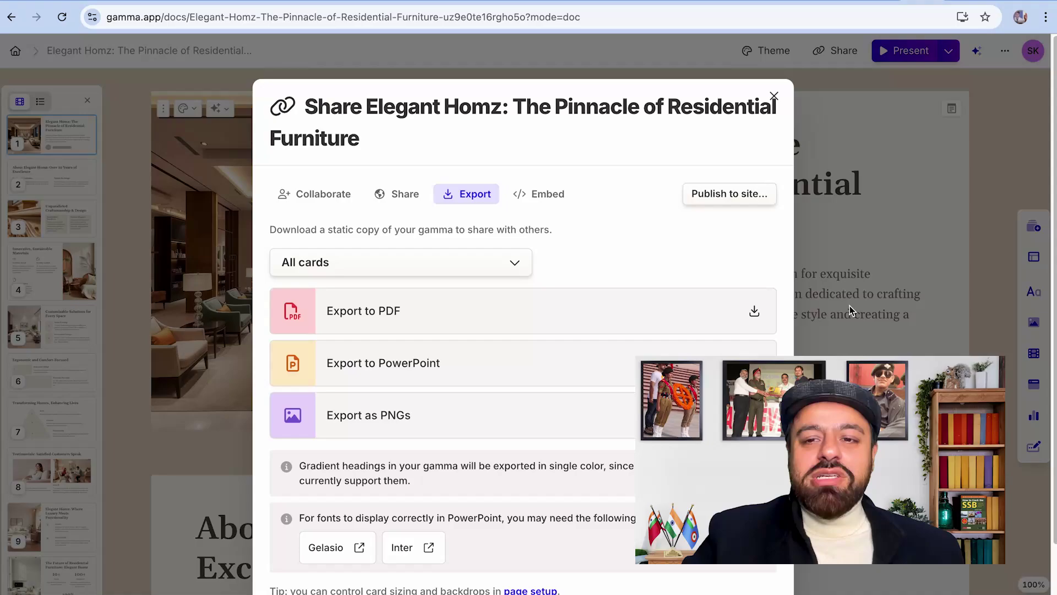
pyautogui.click(549, 371)
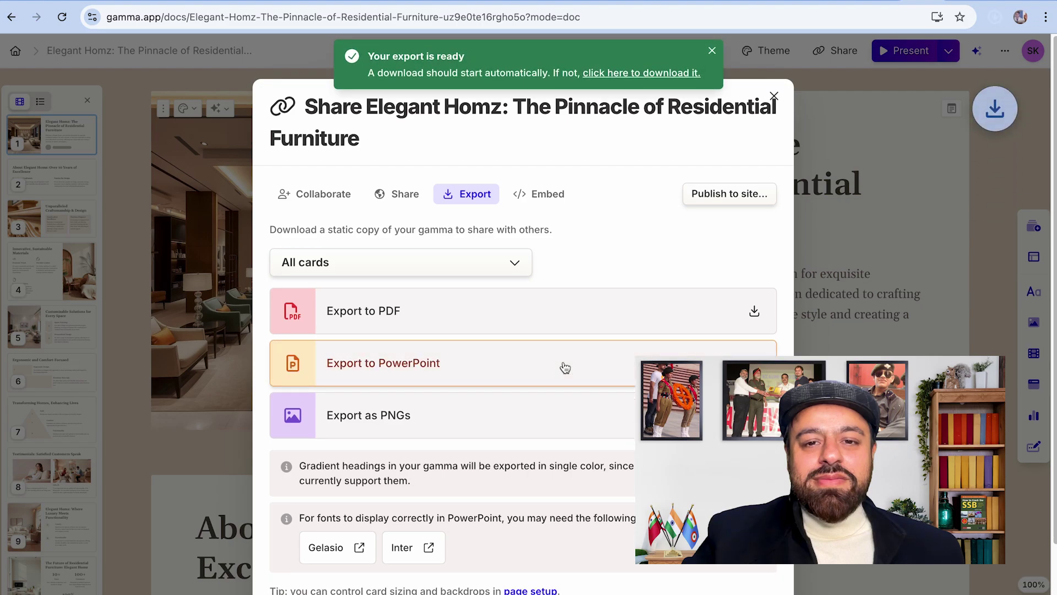
pyautogui.click(891, 66)
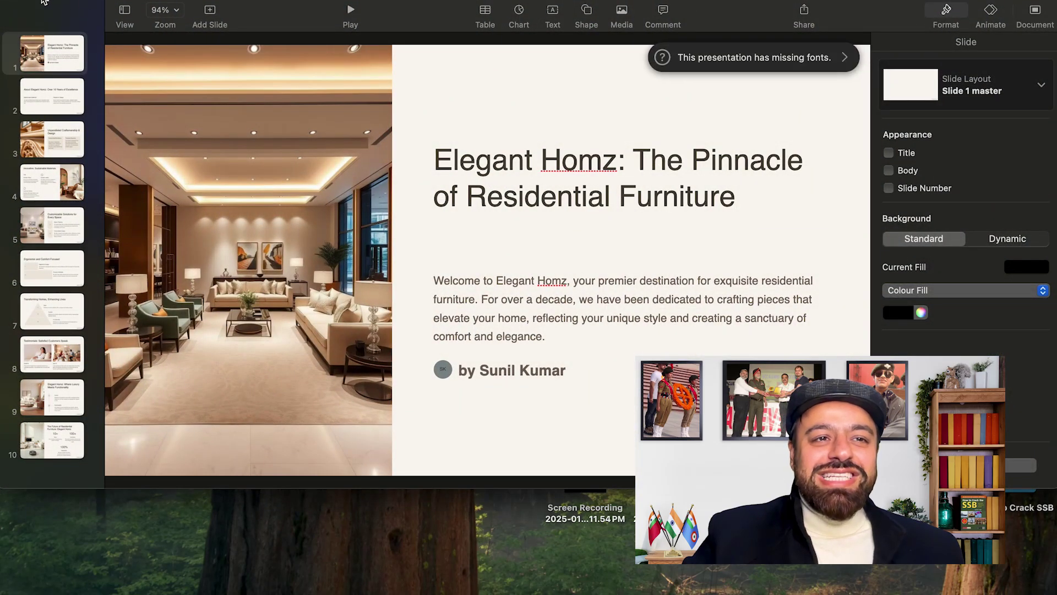
pyautogui.click(42, 2)
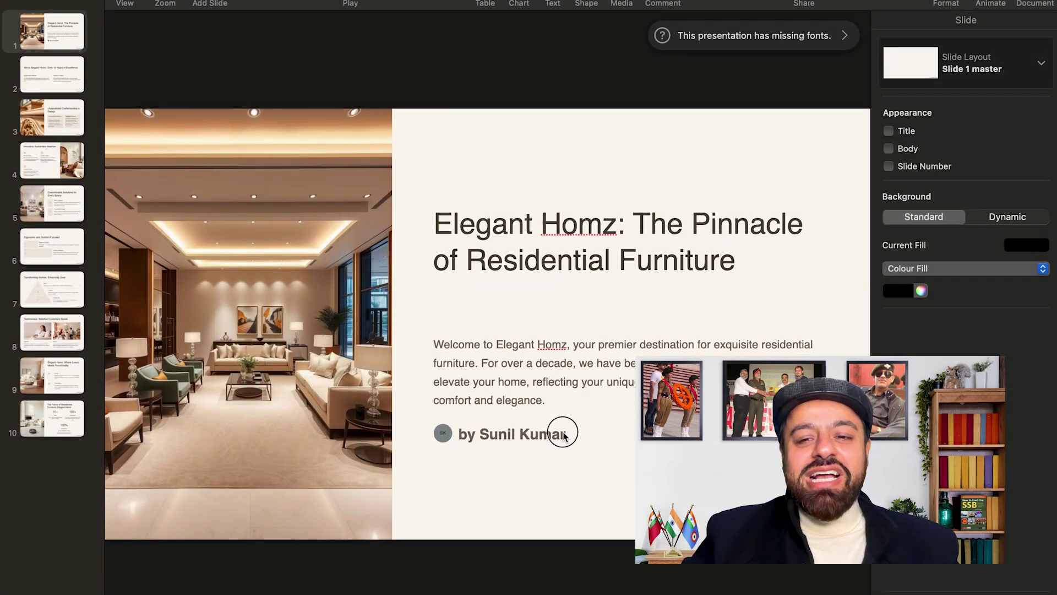
# - Delete the "Made with Gamma" badge from the title slide's layout, Slide 1 master, and return to the slides
pyautogui.click(563, 434)
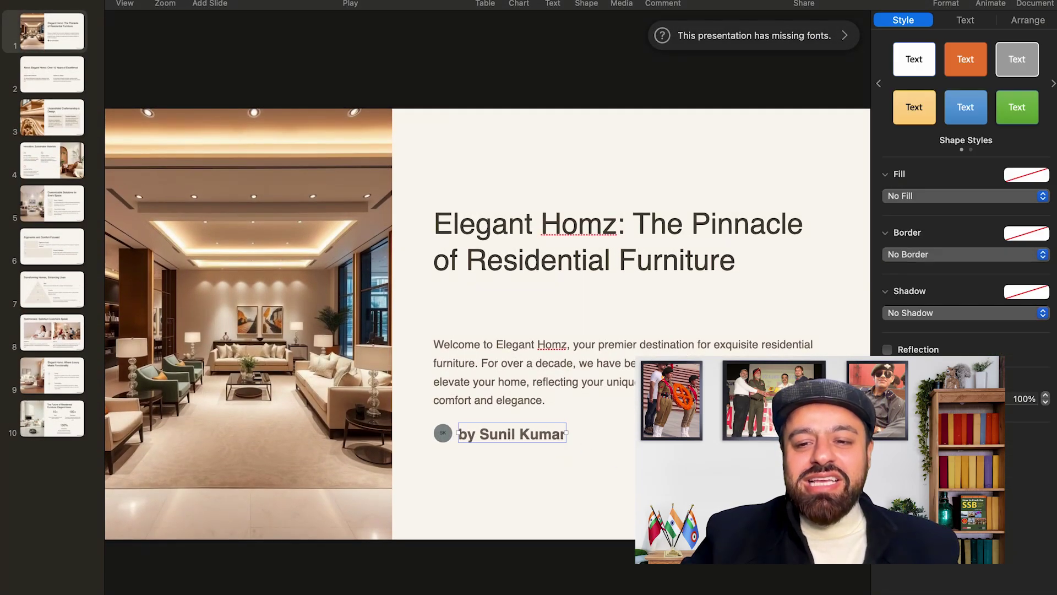
pyautogui.click(682, 468)
pyautogui.doubleClick(816, 524)
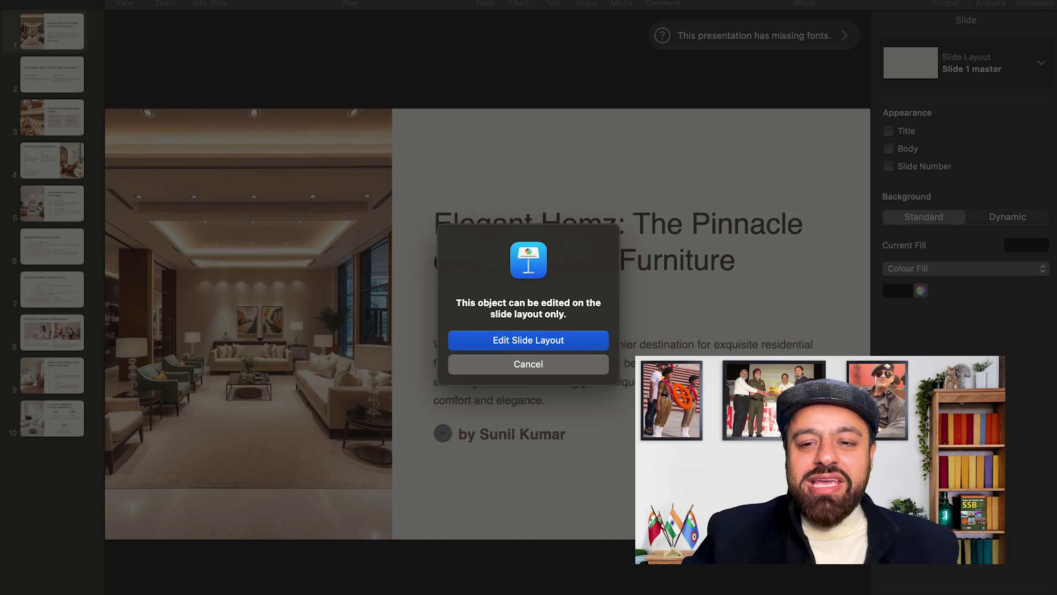
pyautogui.click(553, 340)
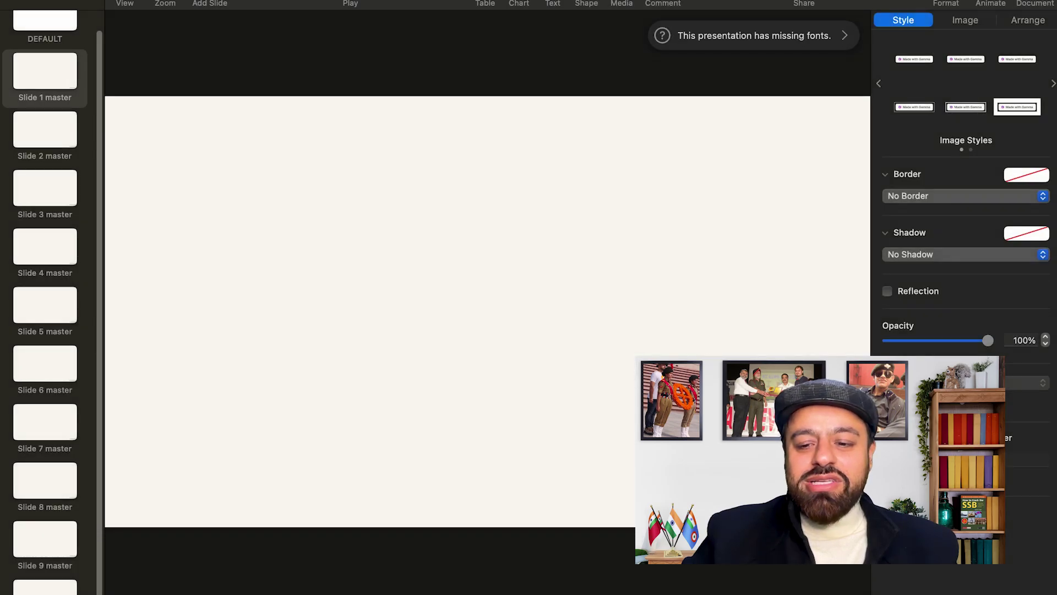
pyautogui.press('Delete')
pyautogui.click(776, 590)
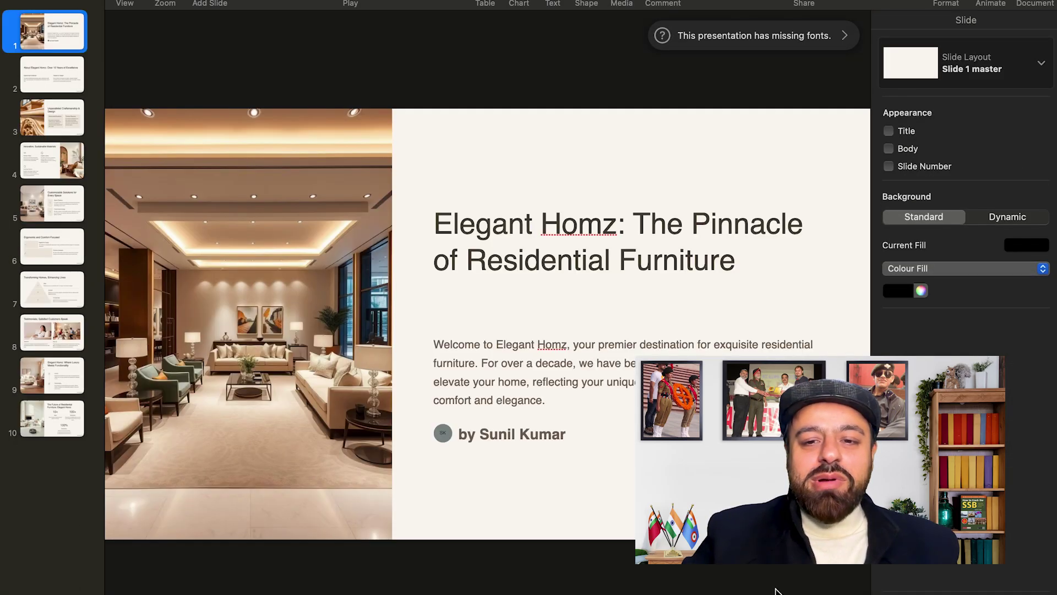
pyautogui.click(537, 432)
pyautogui.tripleClick(536, 435)
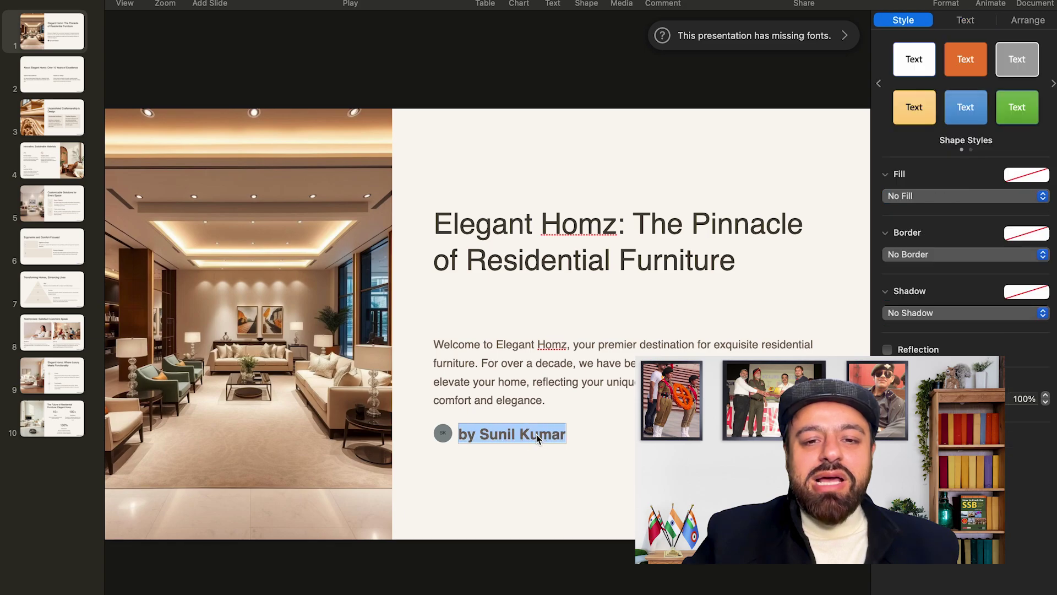
pyautogui.click(784, 132)
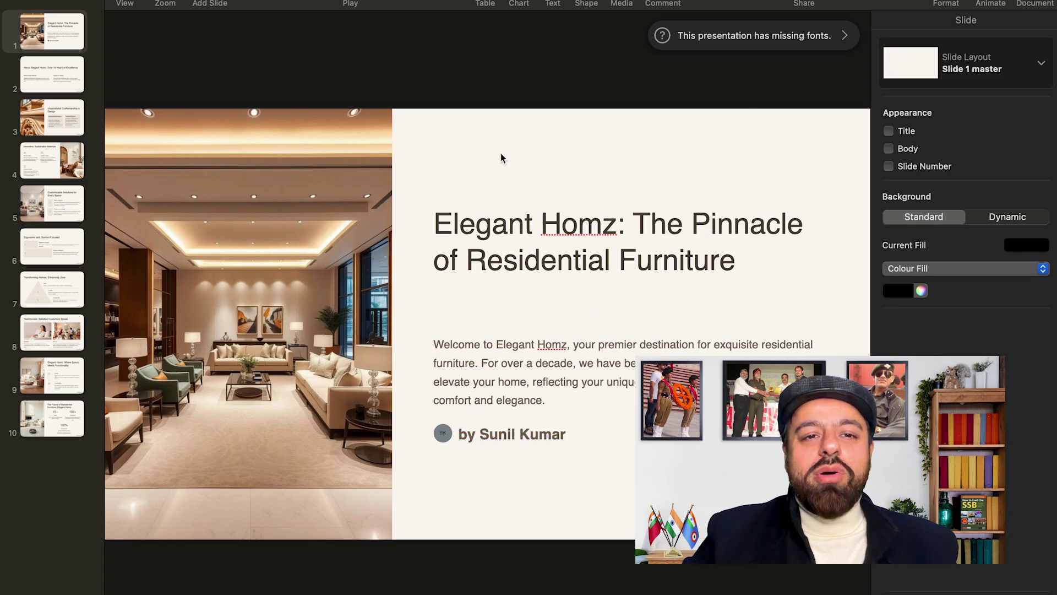
# - Go through the exported slides from slide 2 to slide 10 to check their content and layout
pyautogui.click(64, 73)
pyautogui.press('Down')
pyautogui.press('Down')
pyautogui.press('Down')
pyautogui.press('Down')
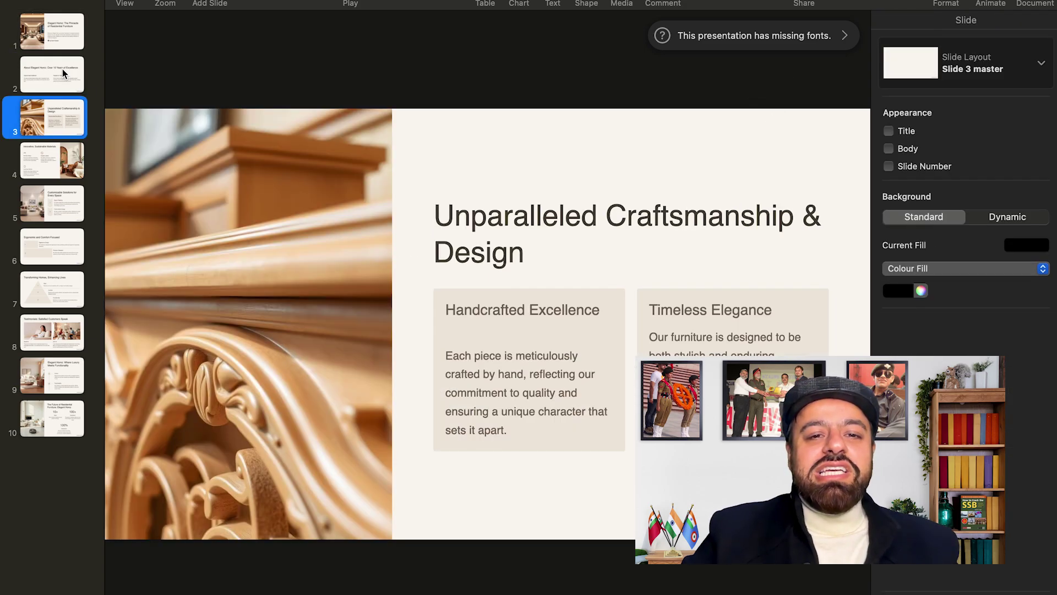
pyautogui.press('Down')
pyautogui.press('Down')
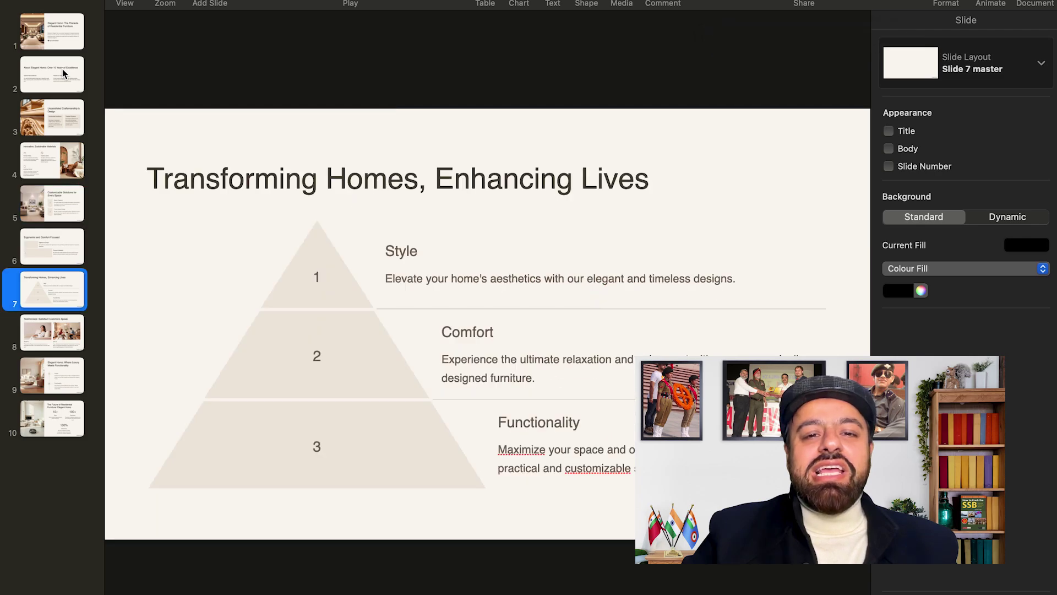
pyautogui.press('Up')
pyautogui.press('Down')
pyautogui.press('Down')
pyautogui.press('Down')
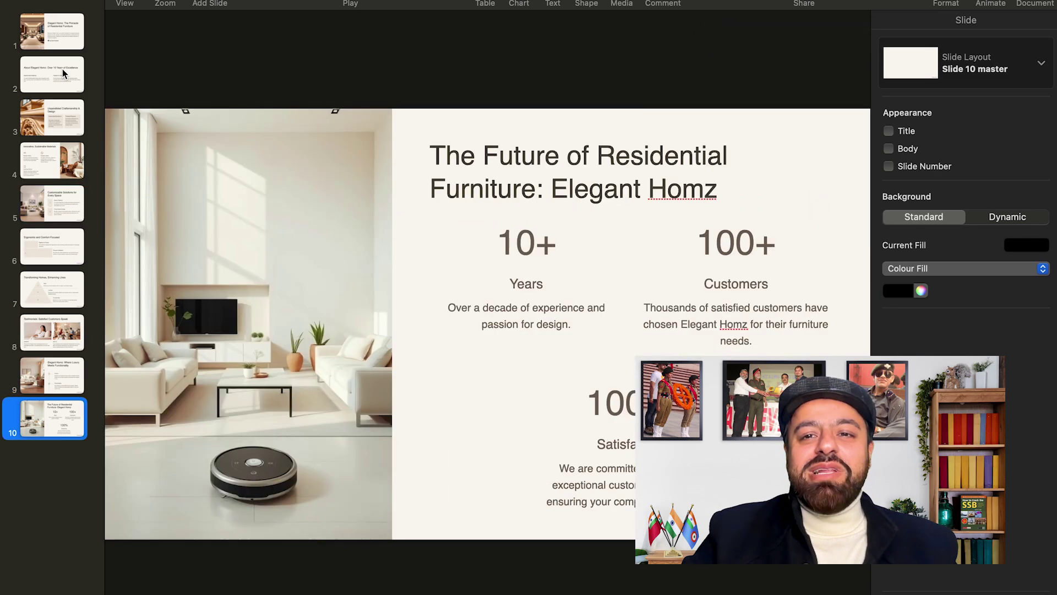